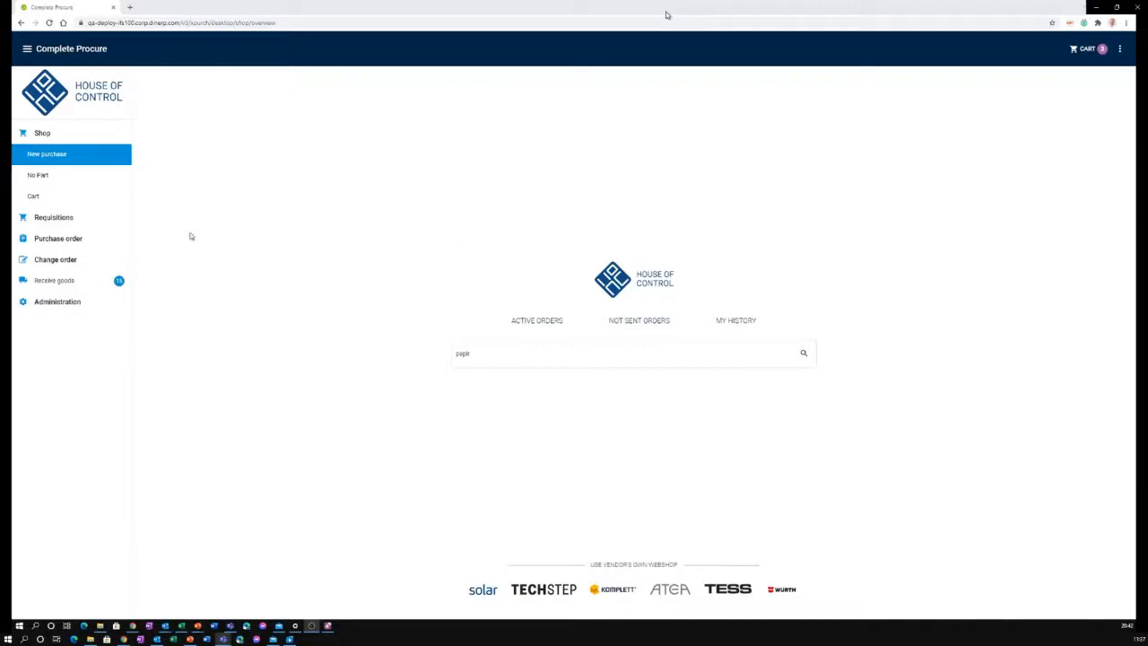
Review the shopping cart, and open Komplett's own webshop from the New purchase page.
{"action": "left_click", "coordinate": [1089, 50]}
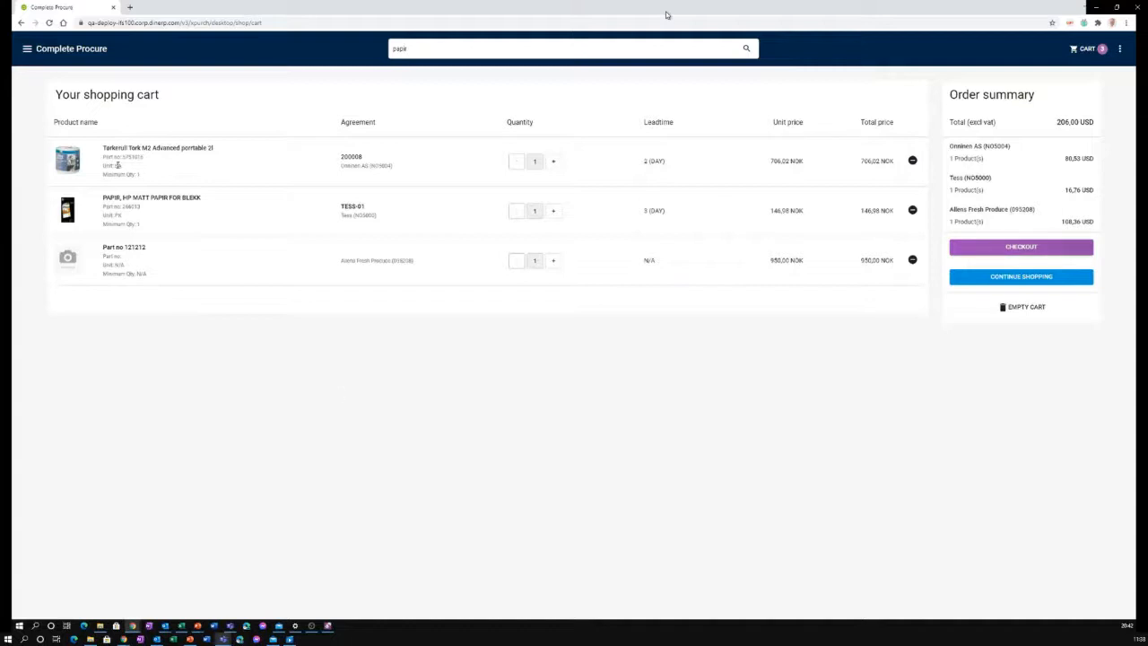
{"action": "left_click", "coordinate": [28, 51]}
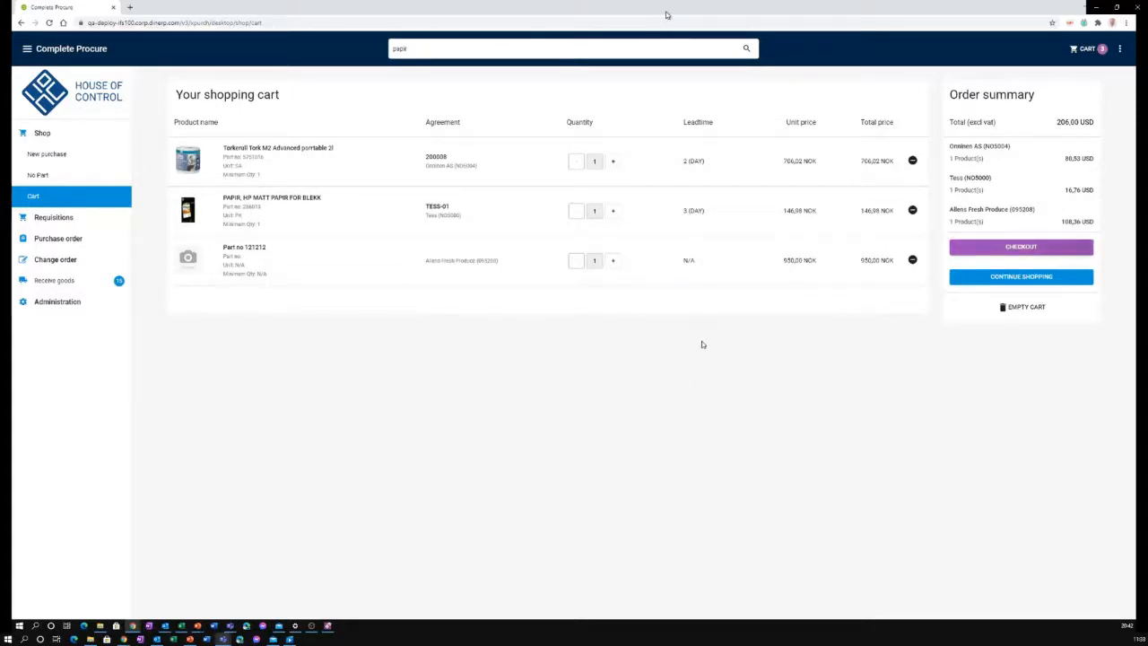
{"action": "left_click", "coordinate": [54, 154]}
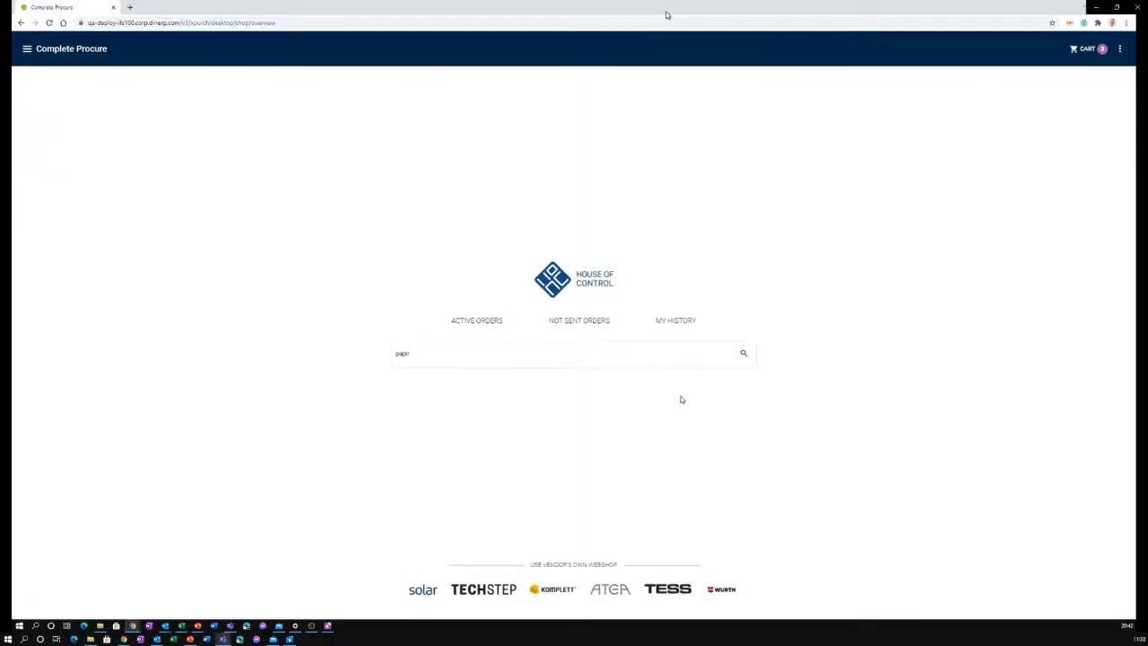
{"action": "left_click", "coordinate": [549, 591]}
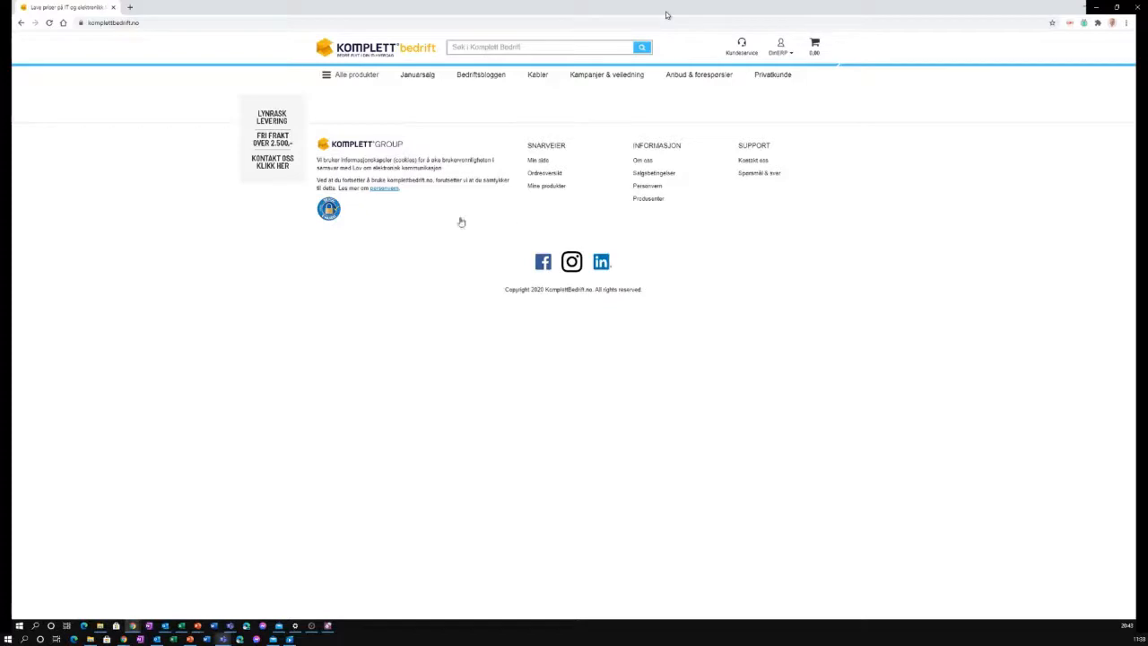
Browse to the PC-er product category within PC & nettbrett, PC - Bærbar.
{"action": "left_click", "coordinate": [357, 75]}
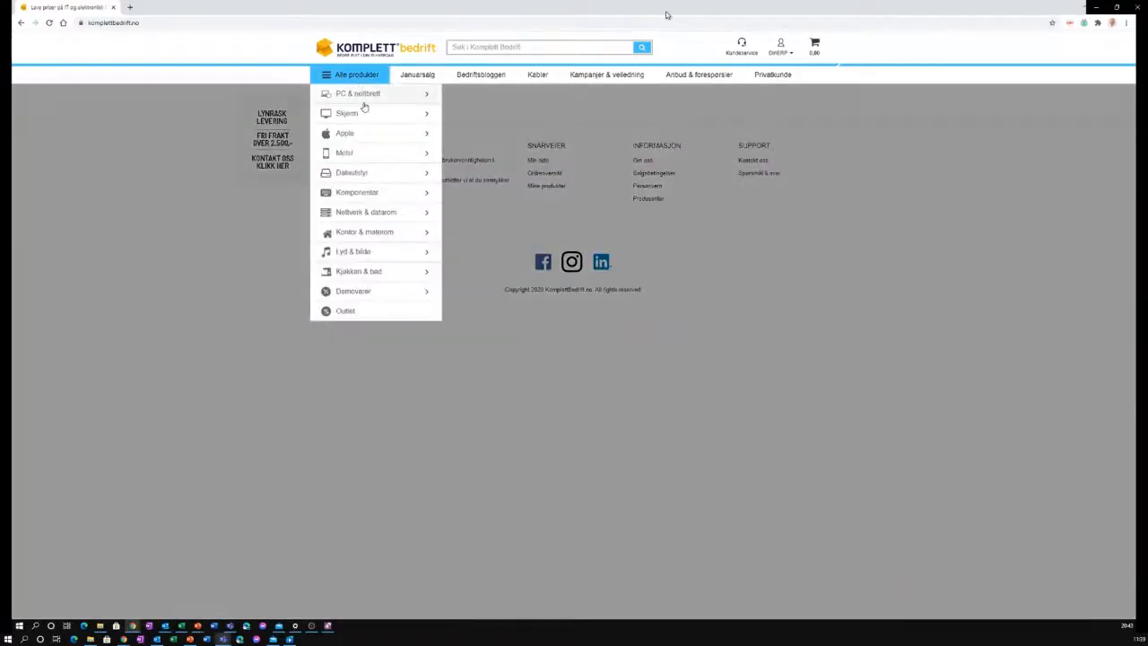
{"action": "mouse_move", "coordinate": [386, 95]}
{"action": "mouse_move", "coordinate": [495, 173]}
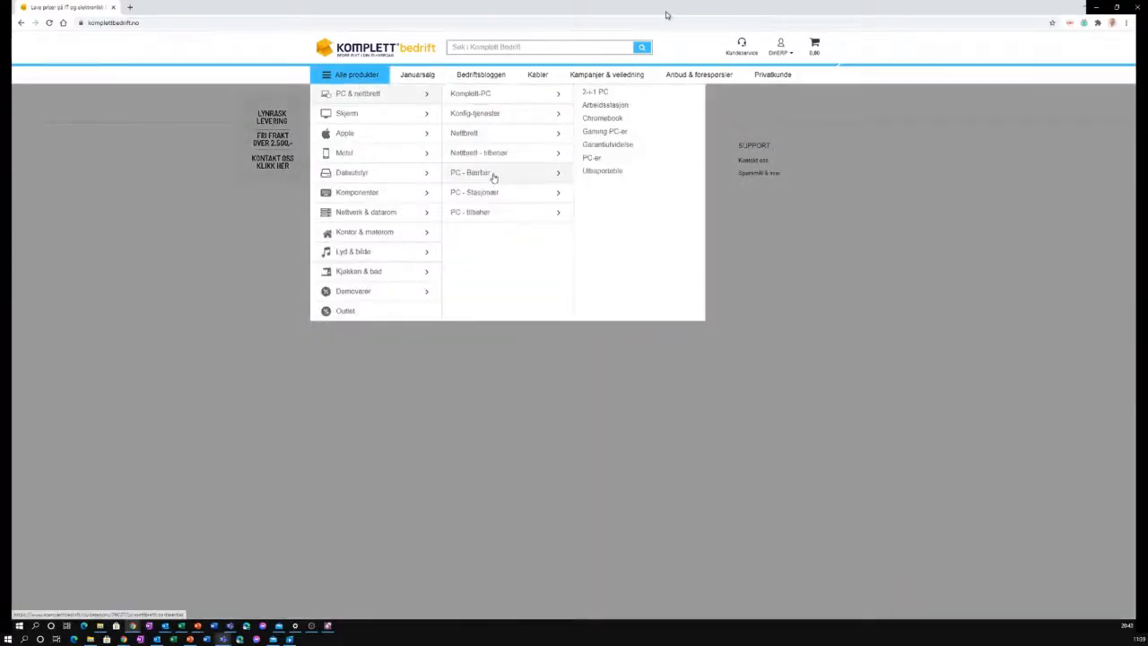
{"action": "left_click", "coordinate": [587, 158]}
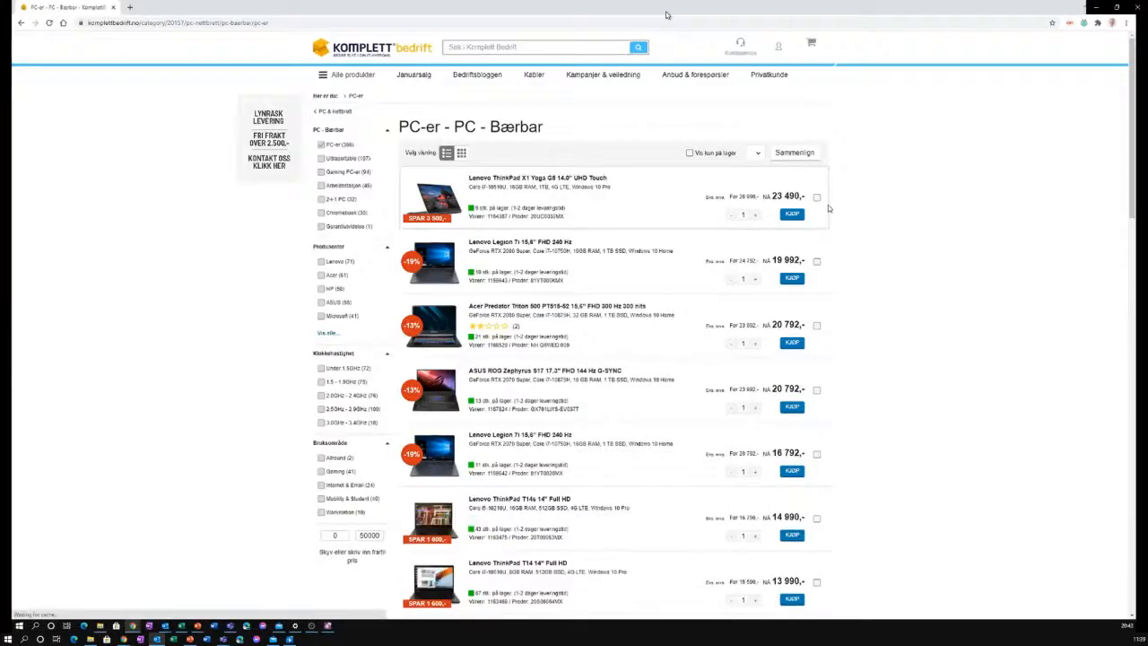
Add one Lenovo ThinkPad T14s 14" Full HD priced at 14 990,- to the webshop cart and view the cart.
{"action": "scroll", "coordinate": [793, 327], "scroll_direction": "down", "scroll_amount": 1}
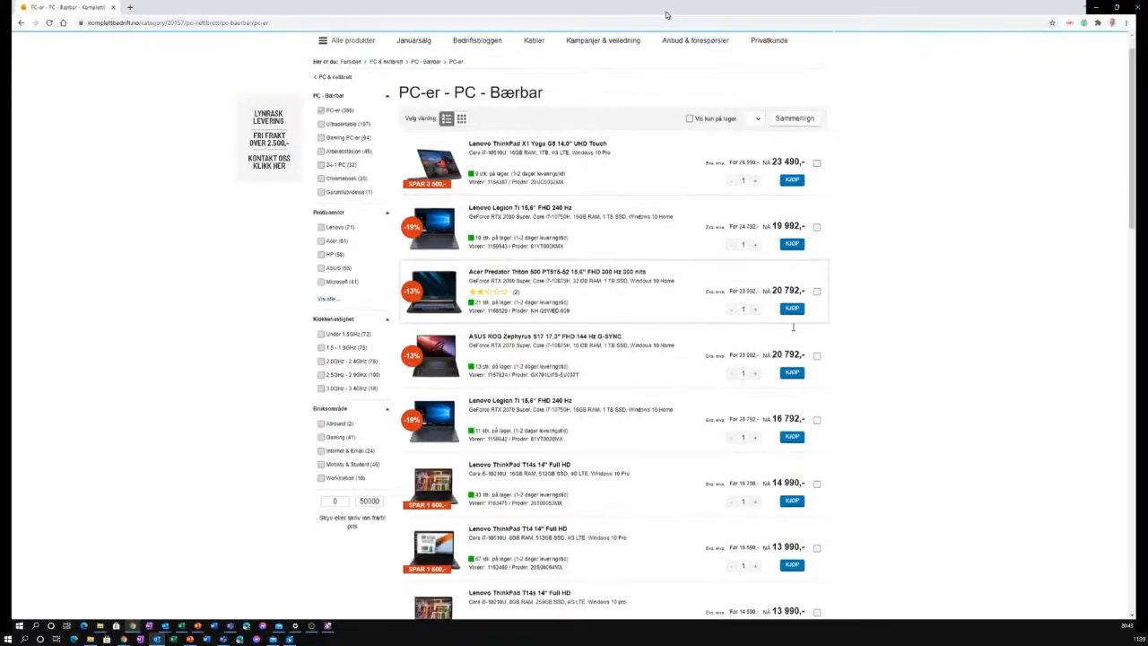
{"action": "scroll", "coordinate": [793, 327], "scroll_direction": "down", "scroll_amount": 1}
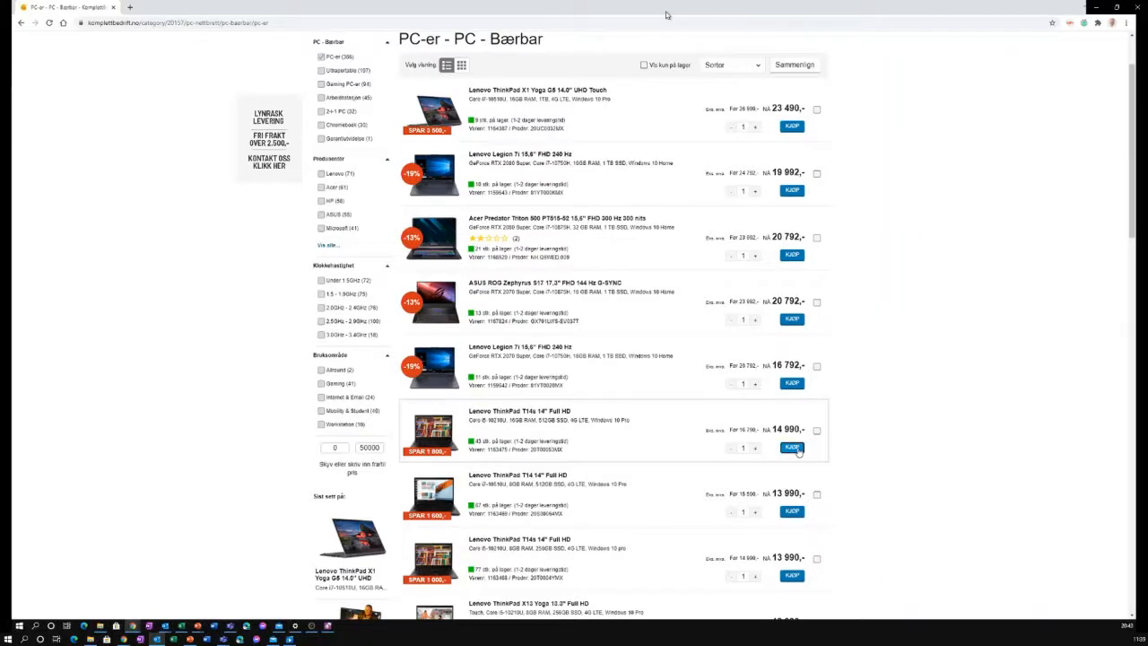
{"action": "left_click", "coordinate": [795, 449]}
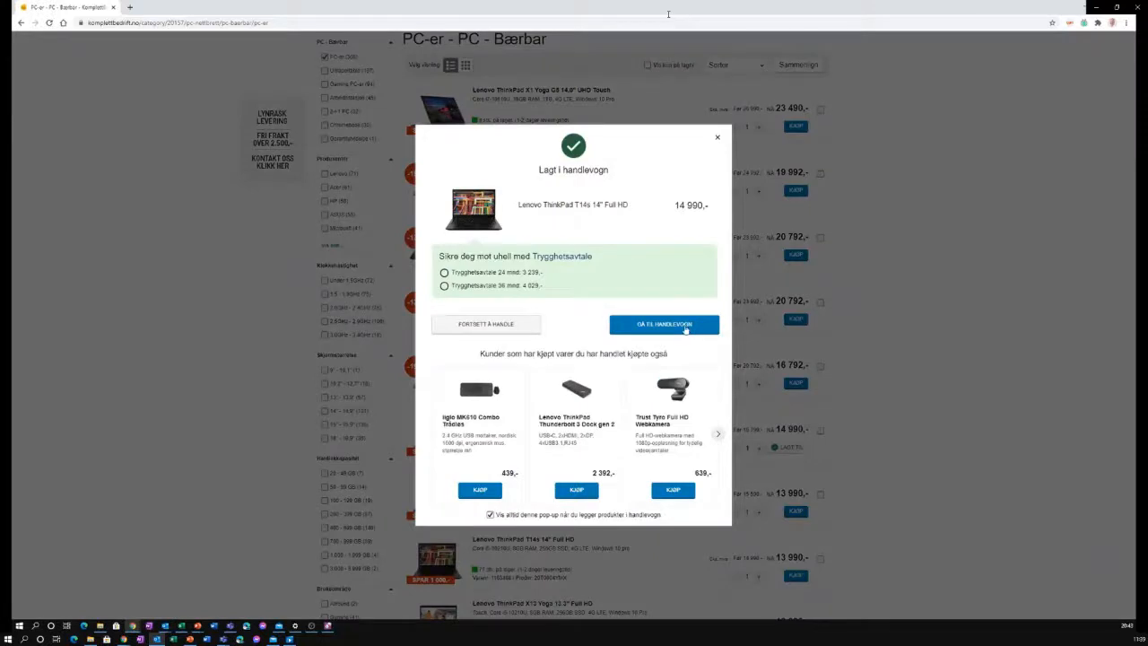
{"action": "left_click", "coordinate": [688, 329]}
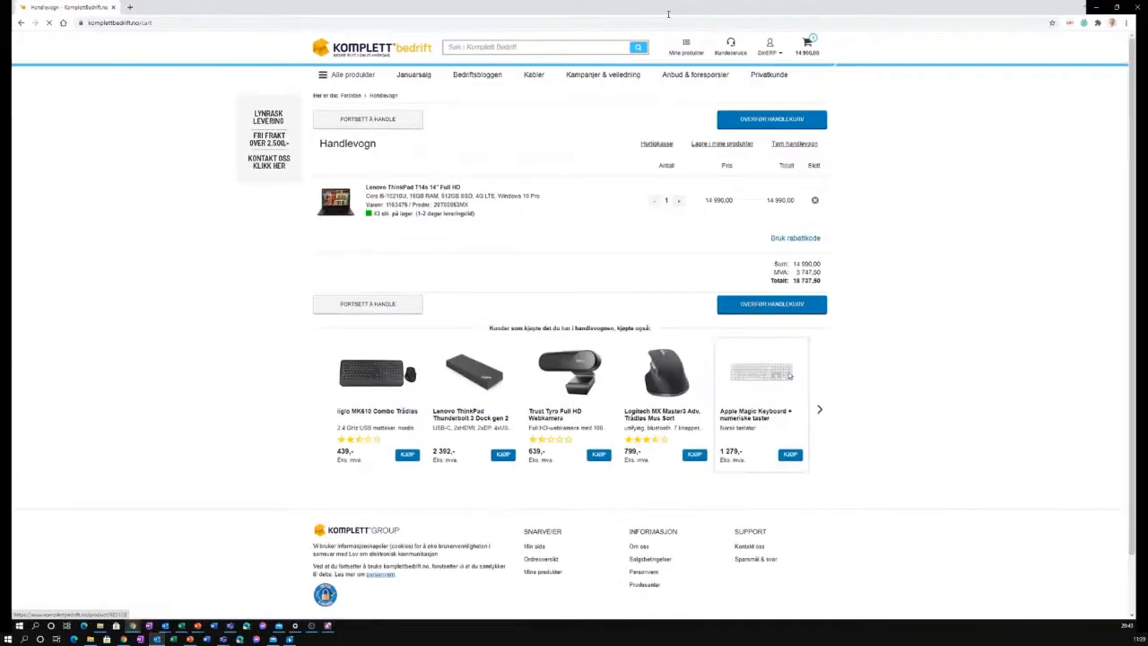
Continue shopping and browse to the Tastatur category within Datautstyr, Mus / tastatur.
{"action": "left_click", "coordinate": [393, 305]}
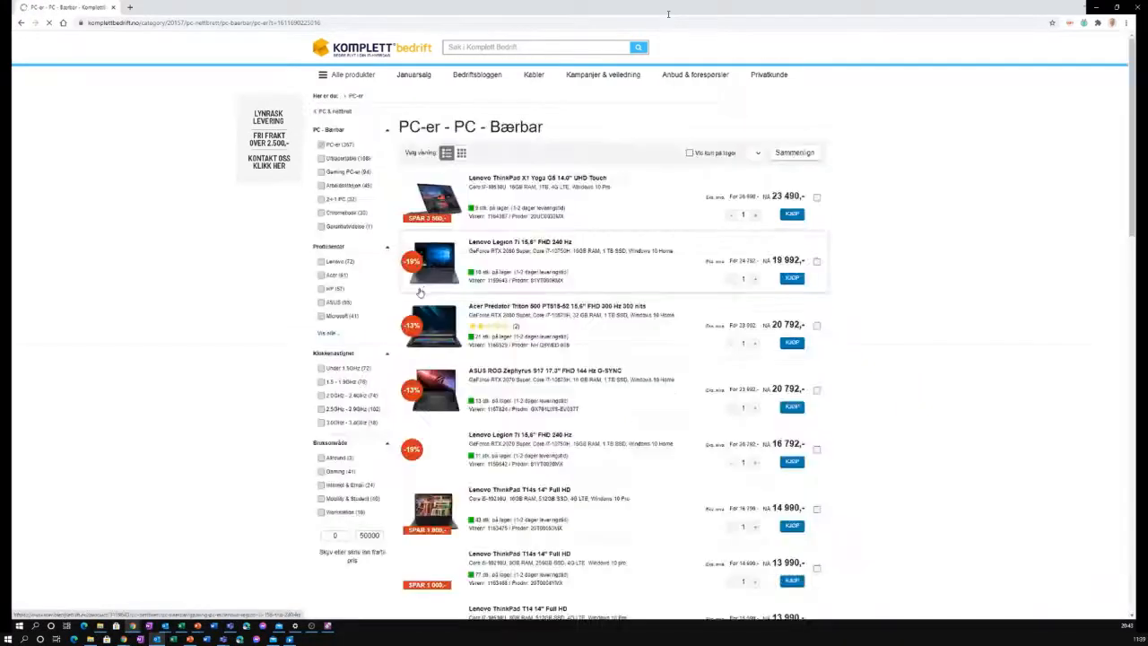
{"action": "left_click", "coordinate": [365, 77]}
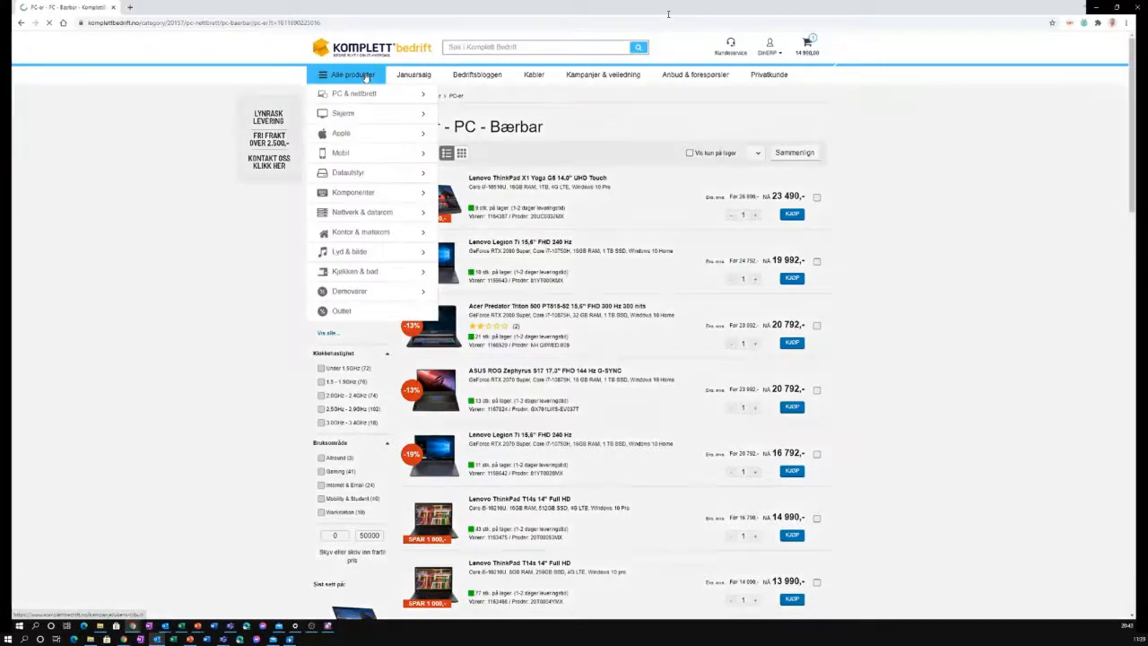
{"action": "mouse_move", "coordinate": [360, 174]}
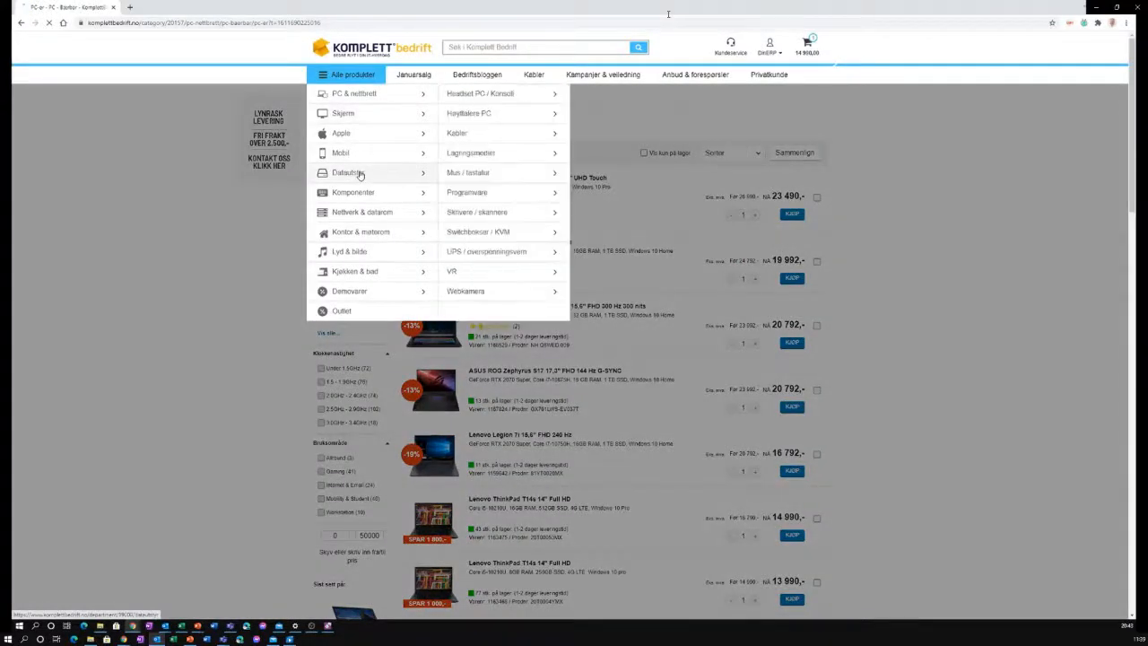
{"action": "left_click", "coordinate": [480, 175]}
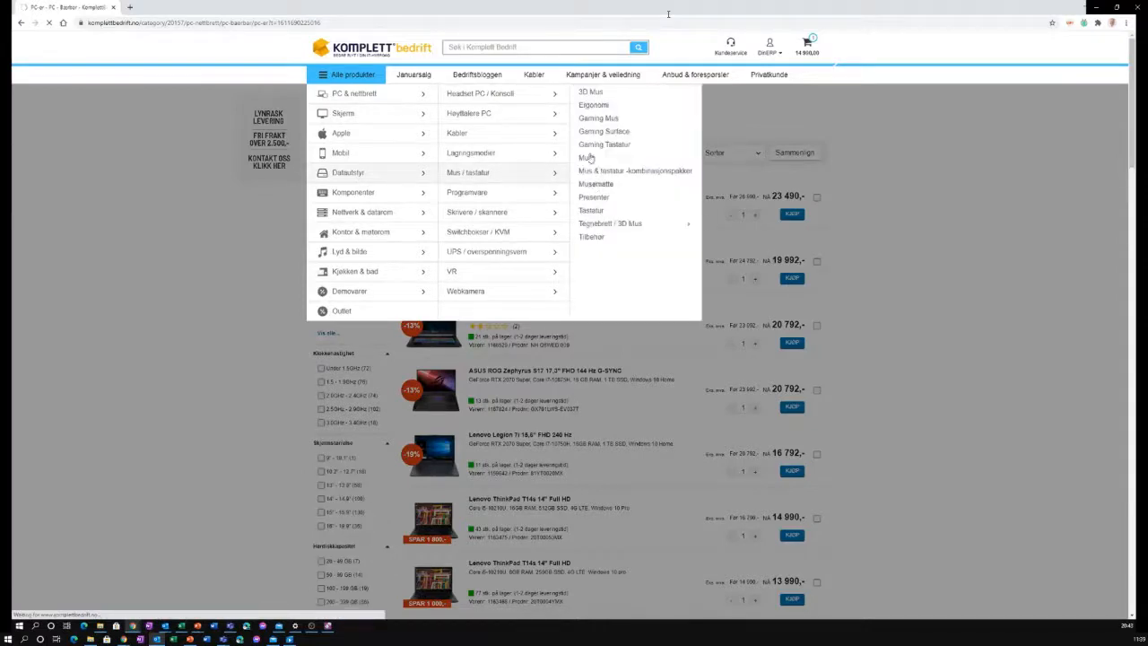
{"action": "left_click", "coordinate": [601, 213]}
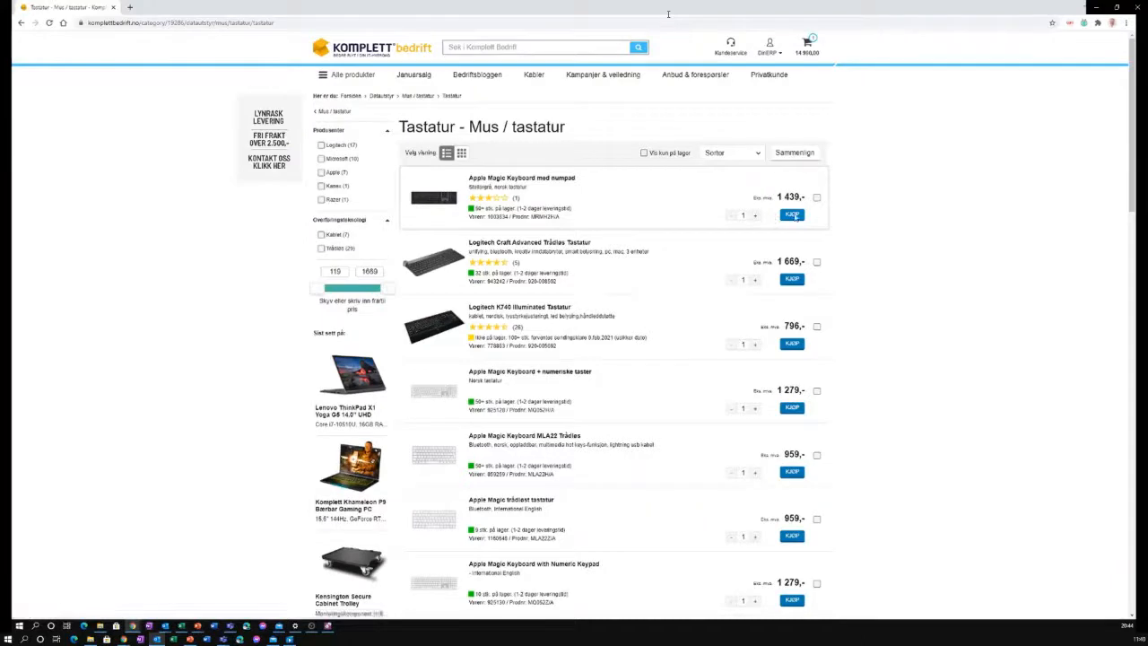
Add one Apple Magic Keyboard med numpad and transfer the webshop cart back to Complete Procure.
{"action": "left_click", "coordinate": [793, 216]}
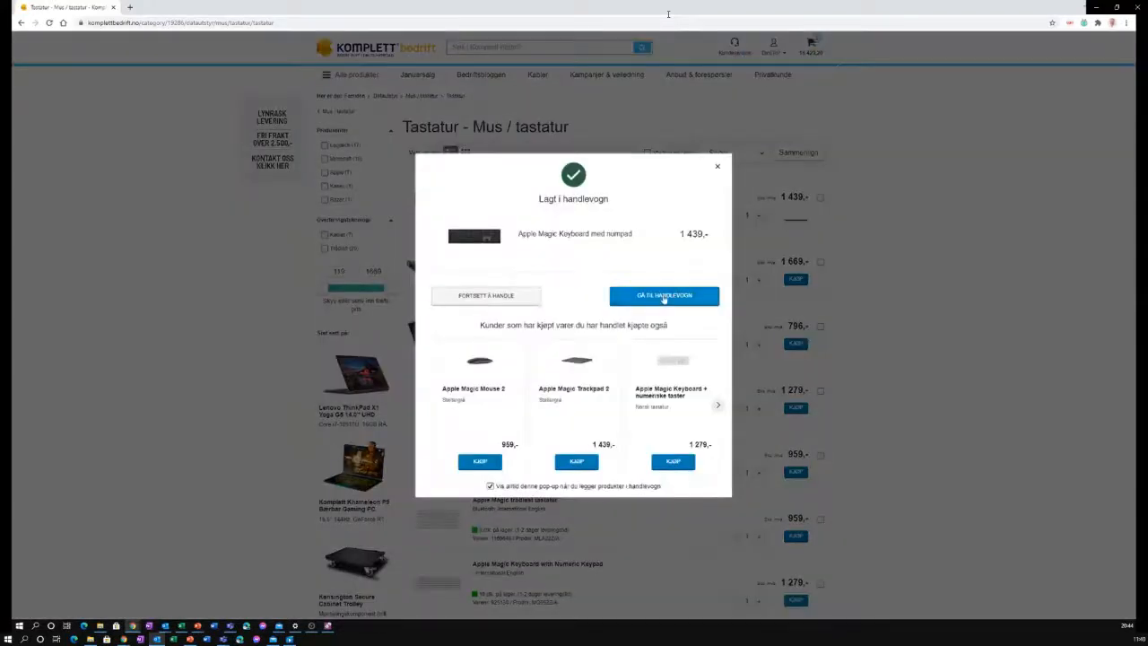
{"action": "left_click", "coordinate": [680, 293]}
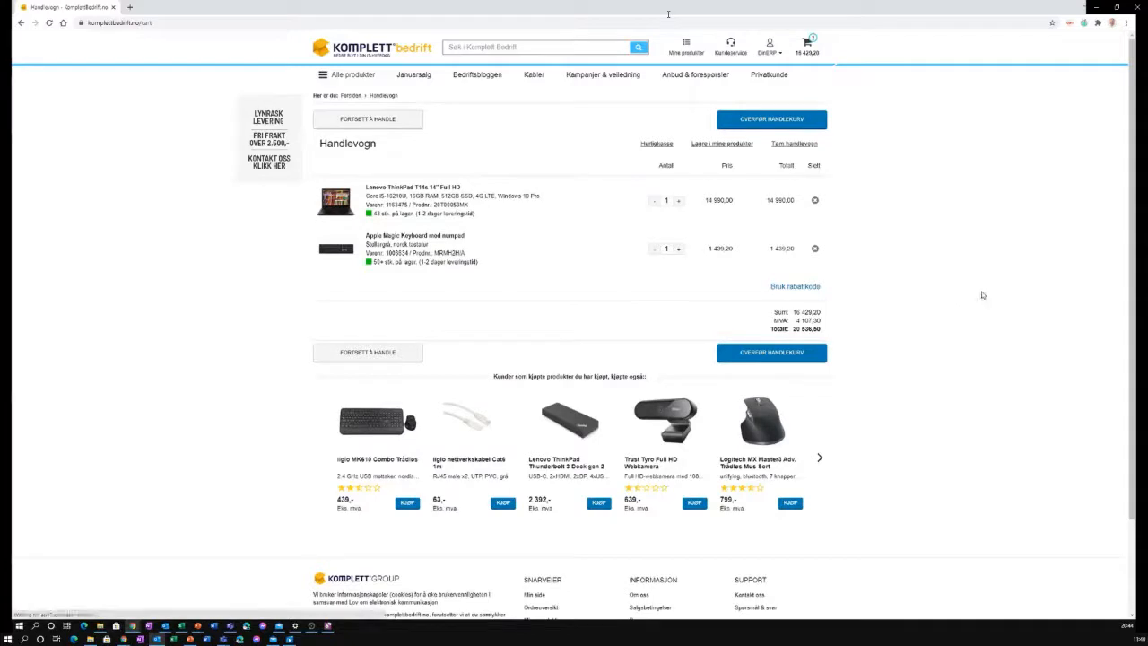
{"action": "left_click", "coordinate": [780, 354]}
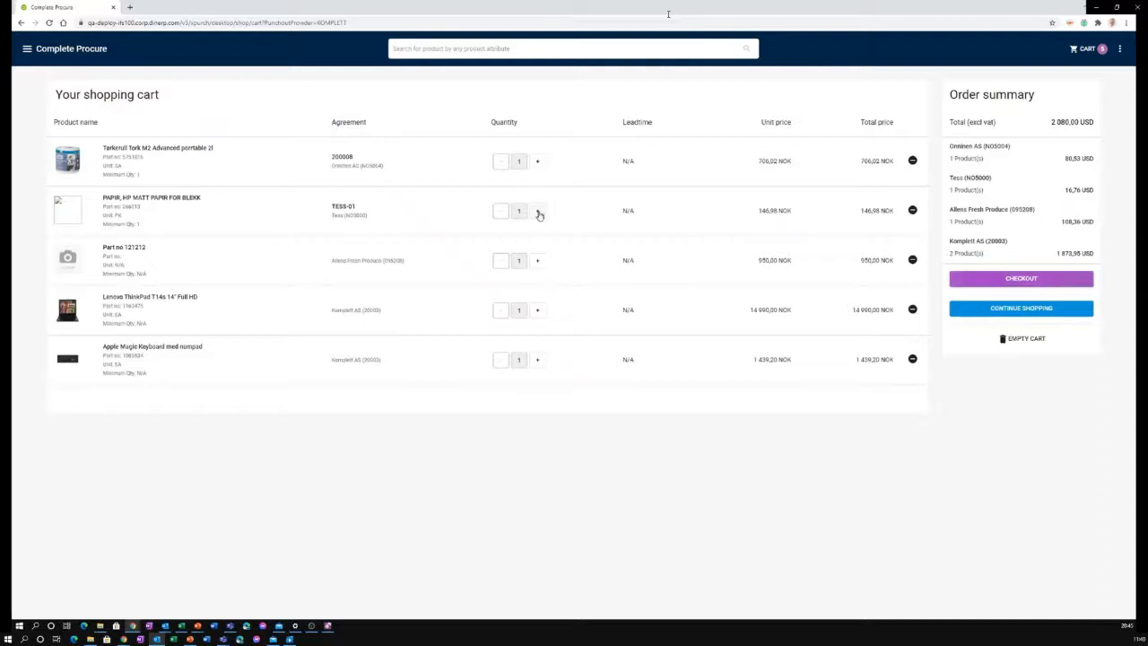
Return to the New purchase page of the shop.
{"action": "left_click", "coordinate": [27, 48]}
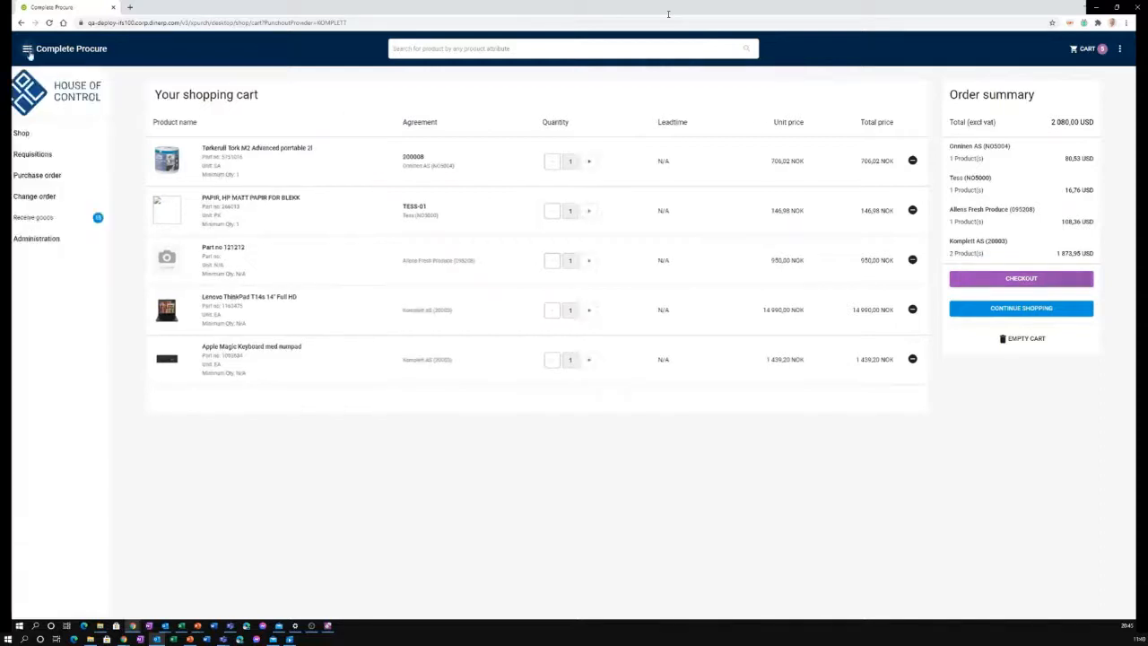
{"action": "left_click", "coordinate": [45, 133]}
{"action": "left_click", "coordinate": [50, 156]}
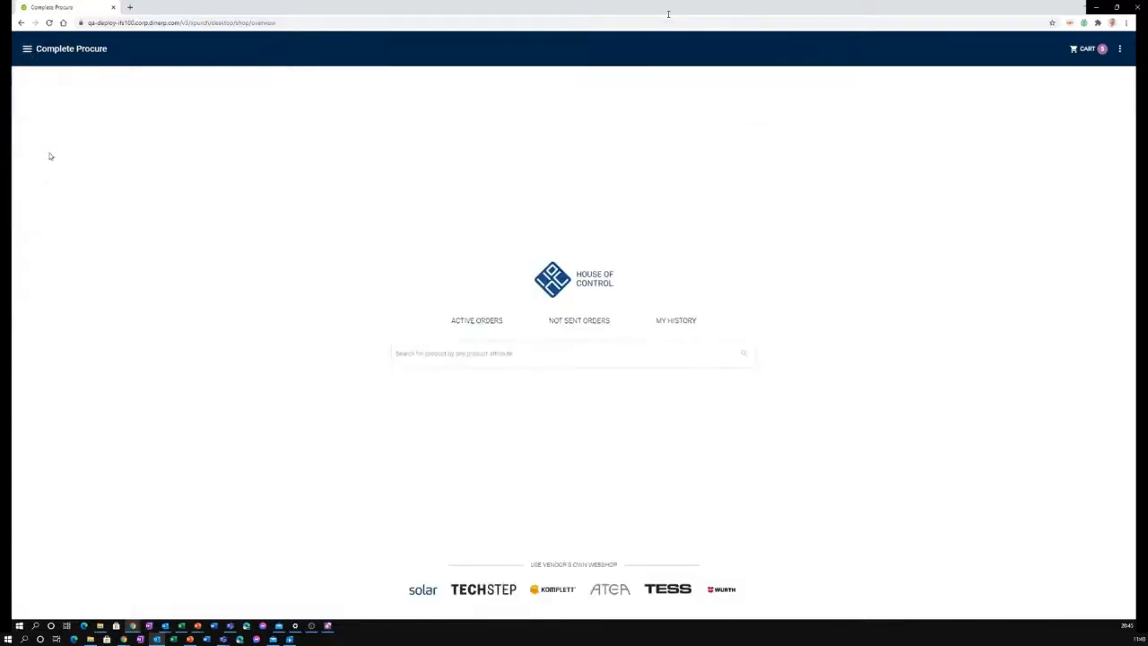
Try to search the product catalogue for "kalender".
{"action": "left_click", "coordinate": [436, 354]}
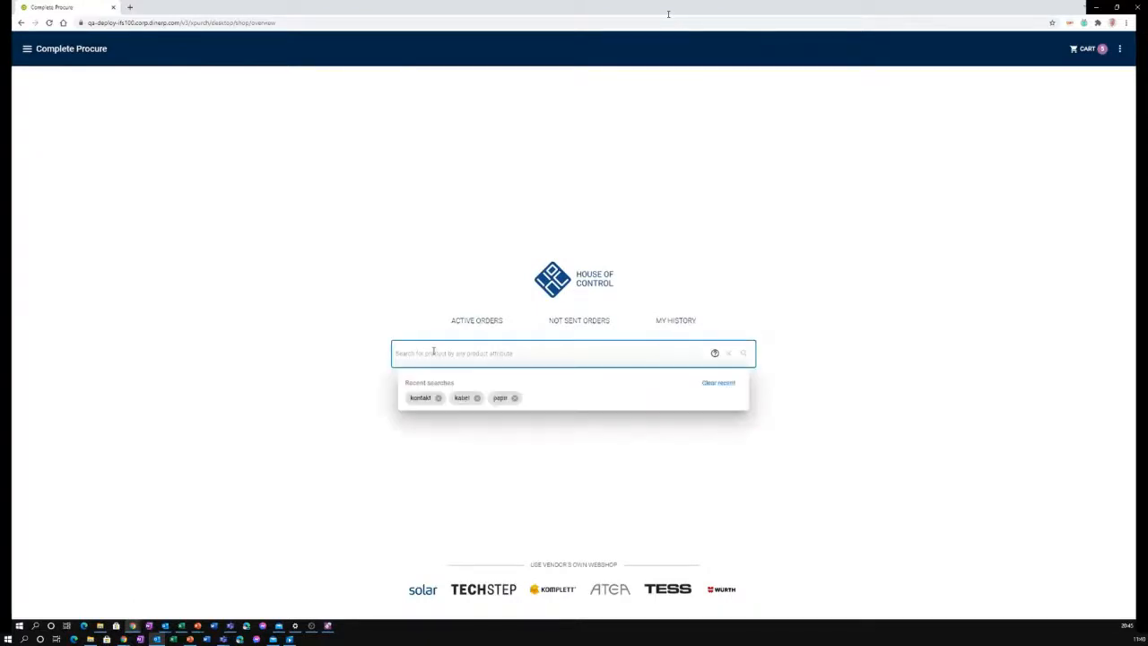
{"action": "type", "text": "ka"}
{"action": "key", "text": "BackSpace"}
{"action": "key", "text": "BackSpace"}
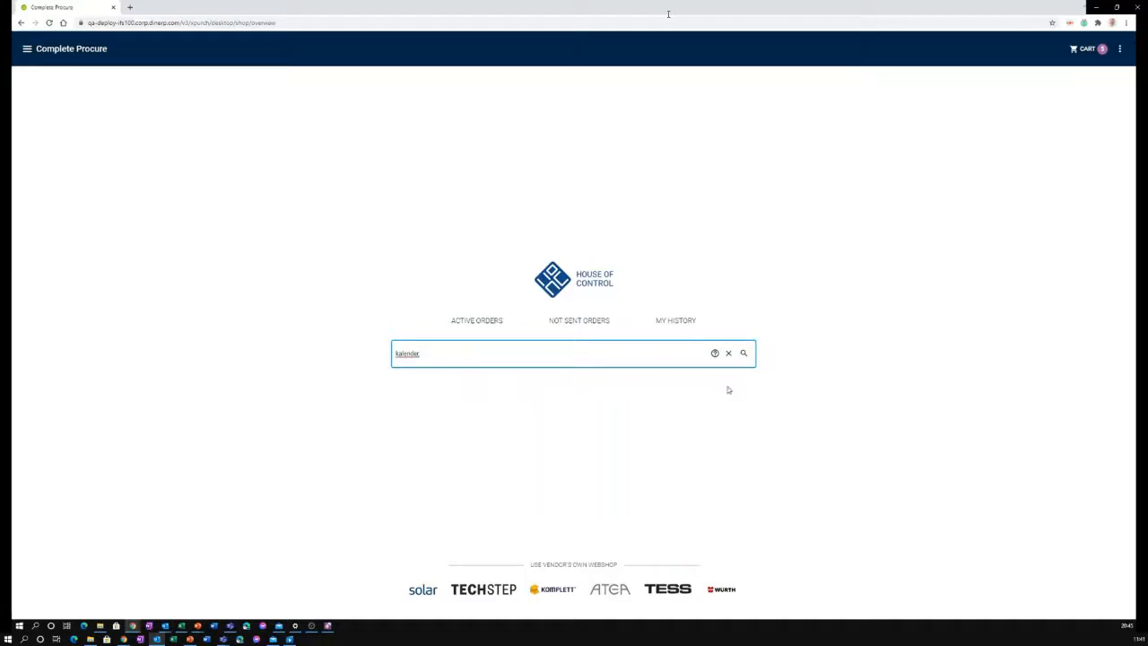
{"action": "left_click", "coordinate": [742, 355]}
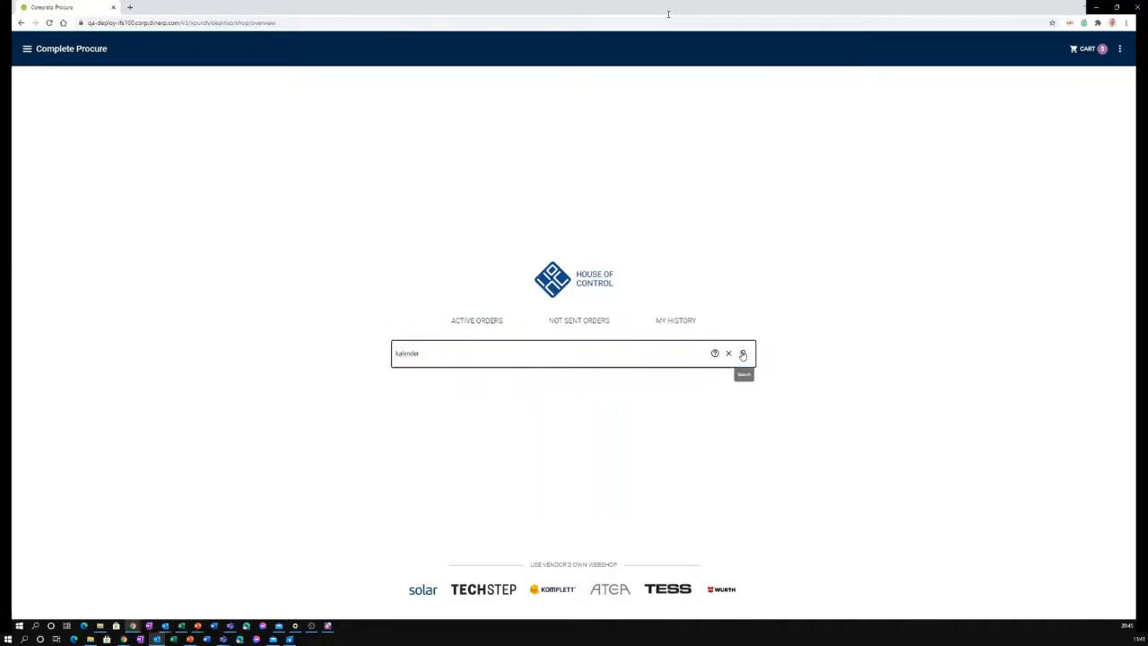
Rerun the recent search for "kabel" and add two KABEL LIGHTNING XL 2 M HVIT to the cart.
{"action": "left_click", "coordinate": [454, 353]}
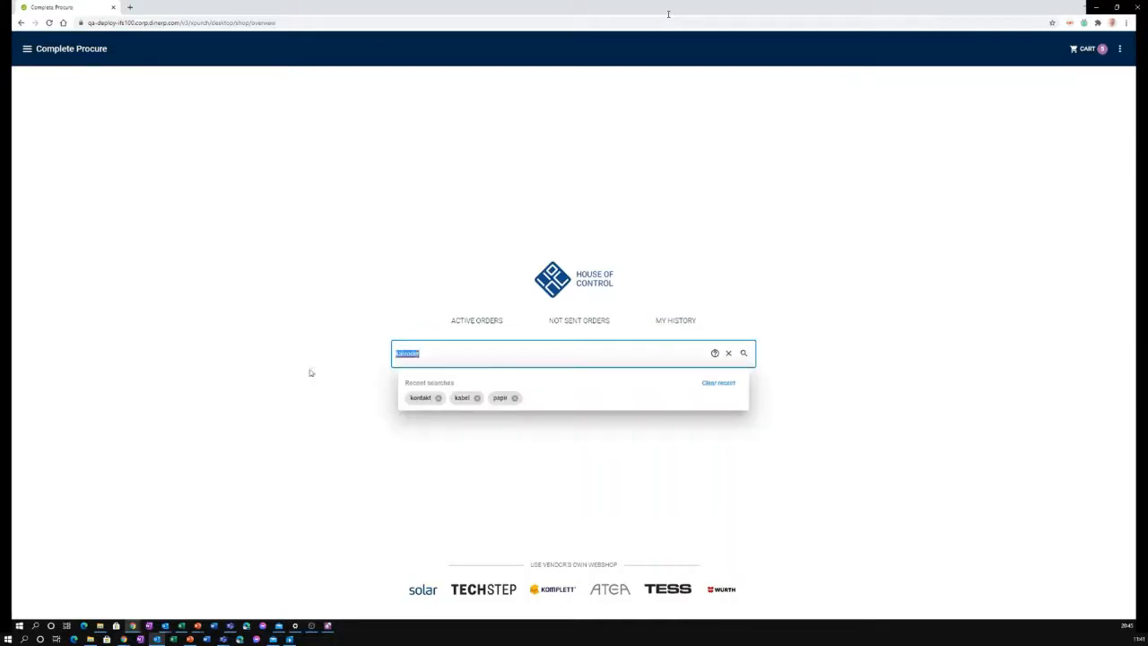
{"action": "left_click", "coordinate": [462, 397]}
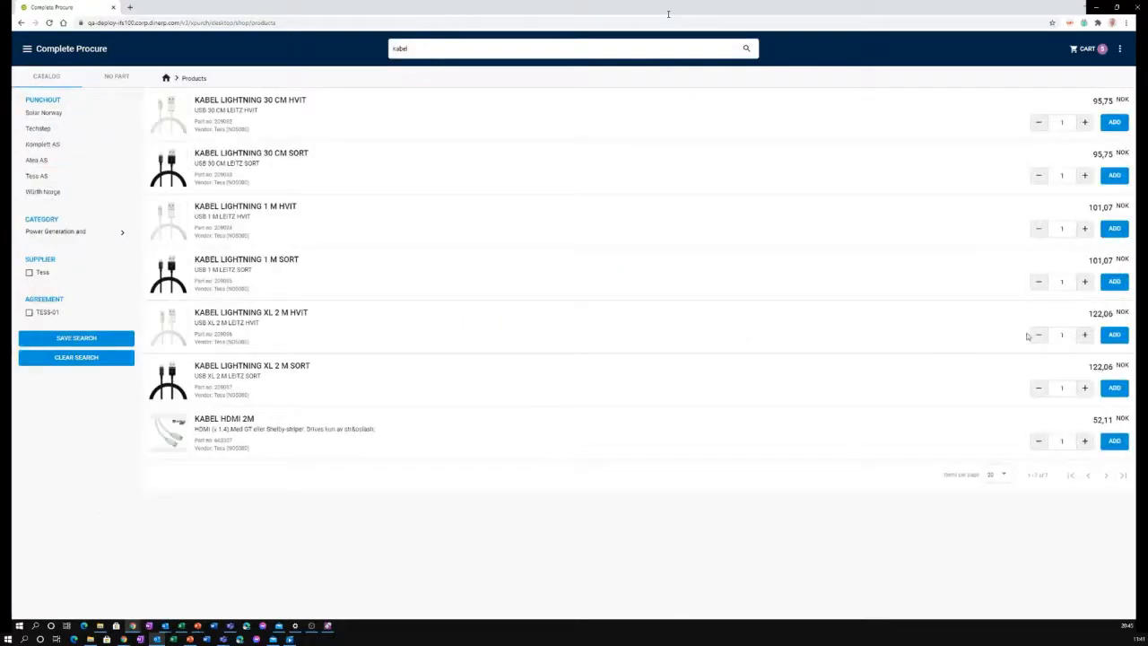
{"action": "left_click", "coordinate": [1085, 335]}
{"action": "left_click", "coordinate": [1112, 336]}
Check out the shopping cart and select 90 - Complex MRO as the requisition's site.
{"action": "left_click", "coordinate": [1088, 50]}
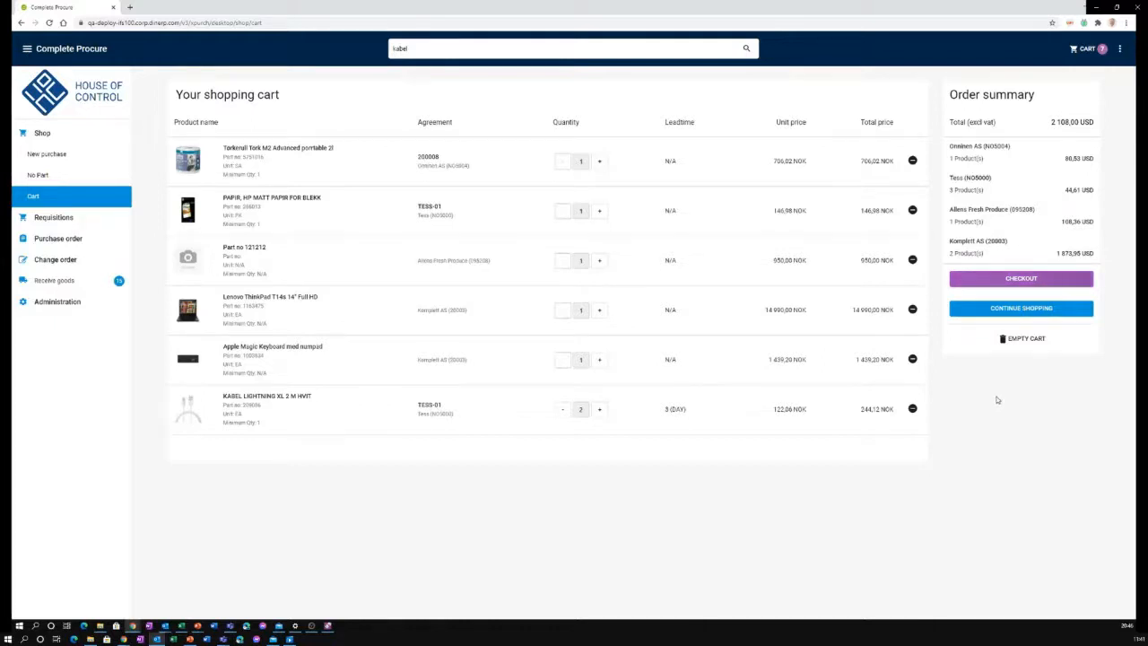
{"action": "left_click", "coordinate": [1031, 279]}
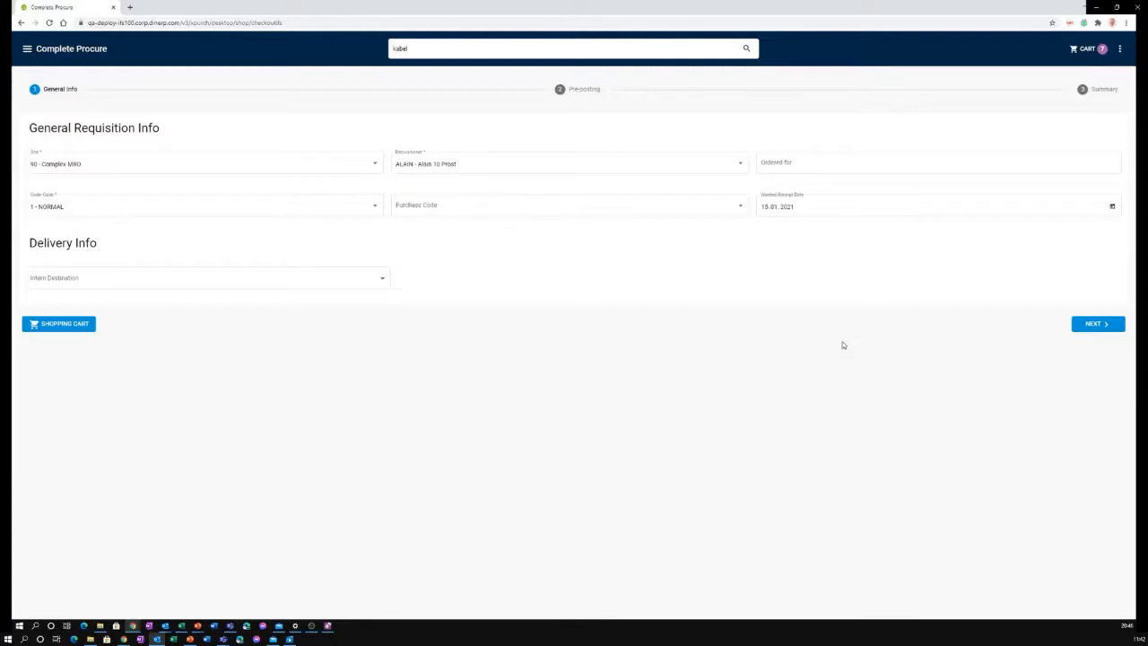
{"action": "left_click", "coordinate": [379, 167]}
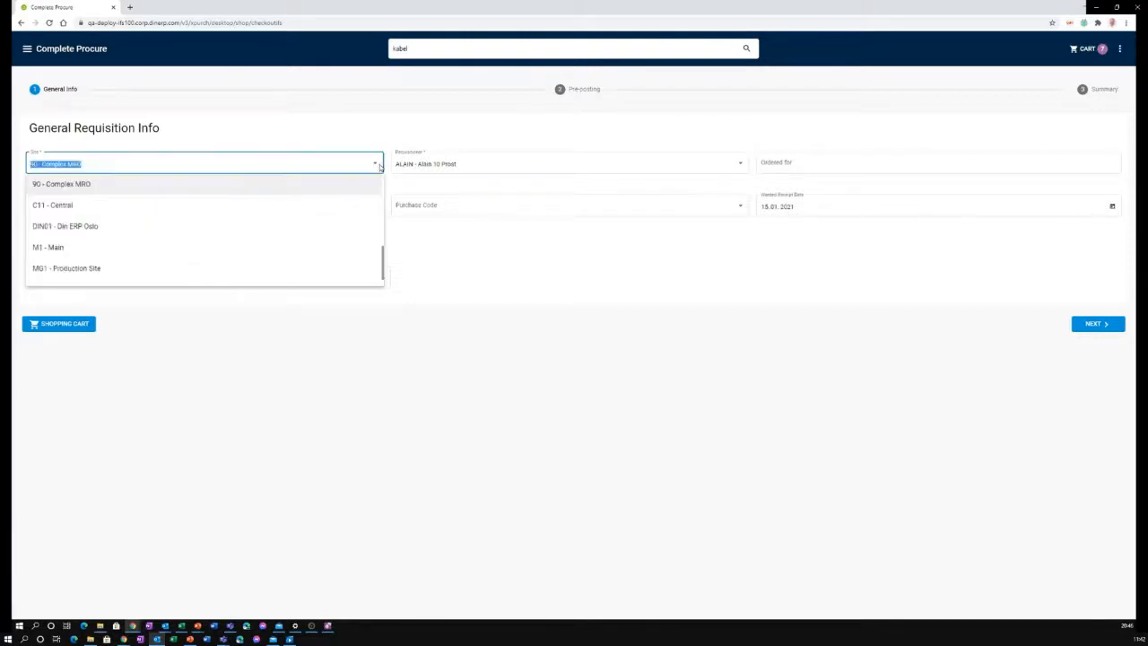
{"action": "left_click", "coordinate": [336, 185]}
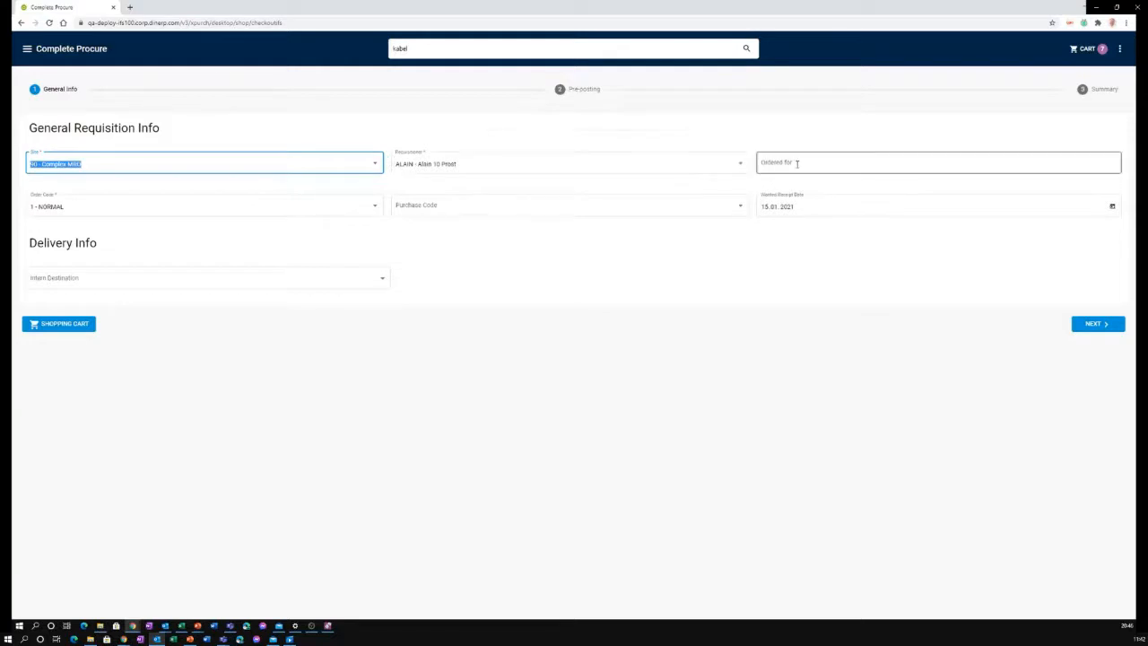
Fill in the requisition: ordered for Who, purchase code HW - Hardware Items, wanted receipt date 29.01.2021, and try "By the front door" as internal destination.
{"action": "left_click", "coordinate": [1091, 165]}
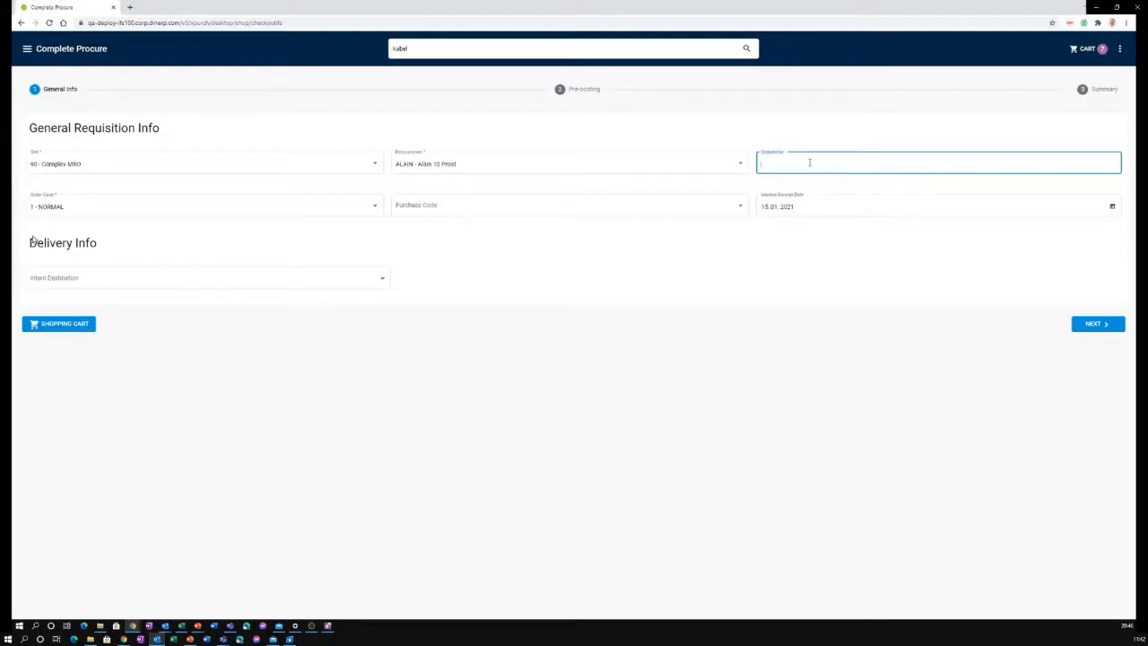
{"action": "type", "text": "Wi"}
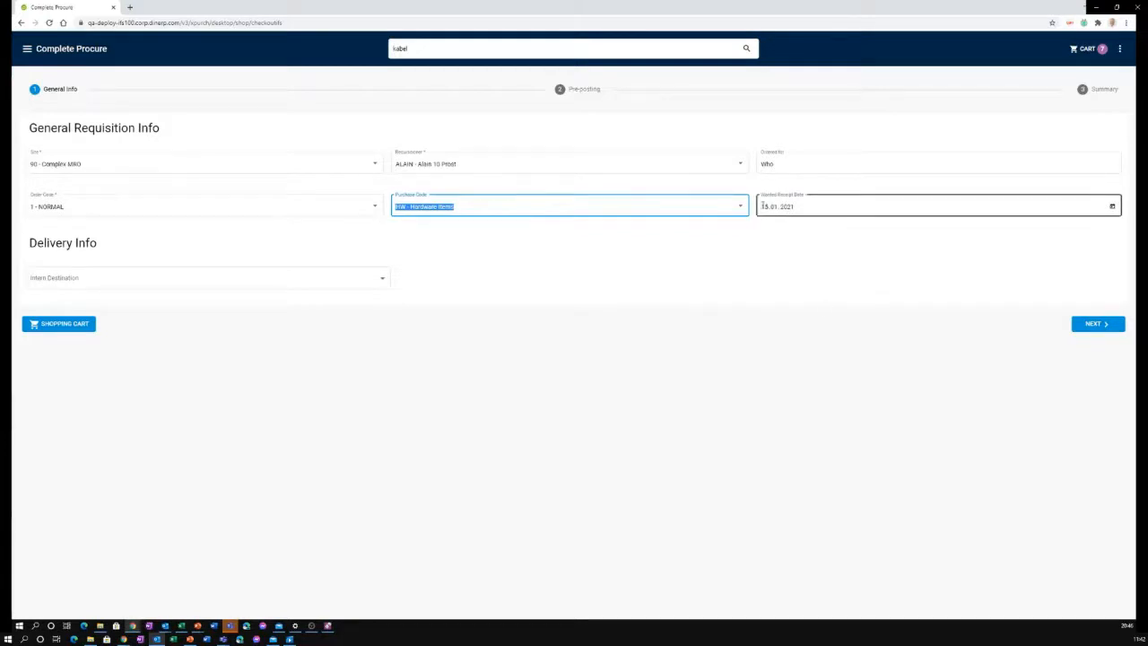
{"action": "left_click", "coordinate": [844, 211]}
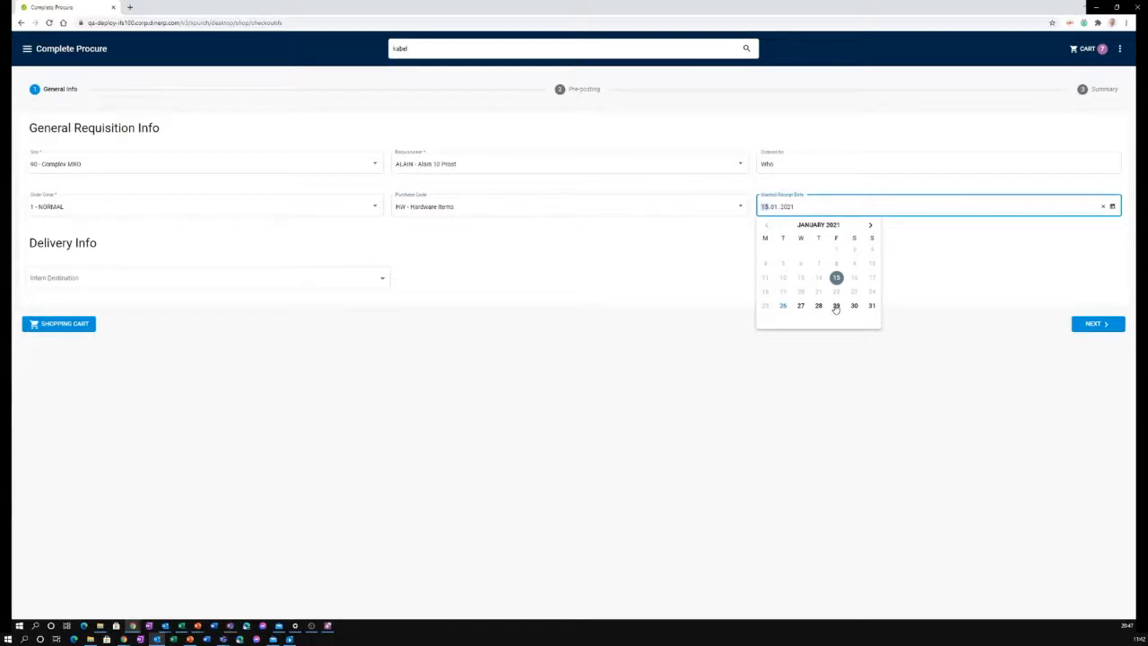
{"action": "left_click", "coordinate": [835, 306]}
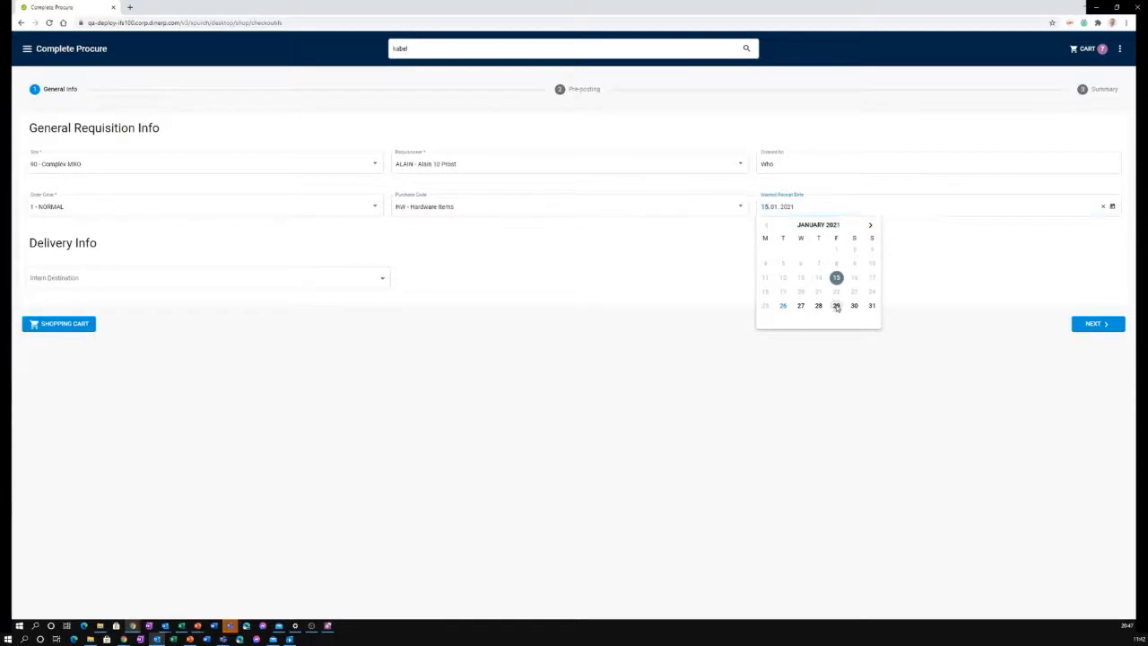
{"action": "left_click", "coordinate": [385, 281]}
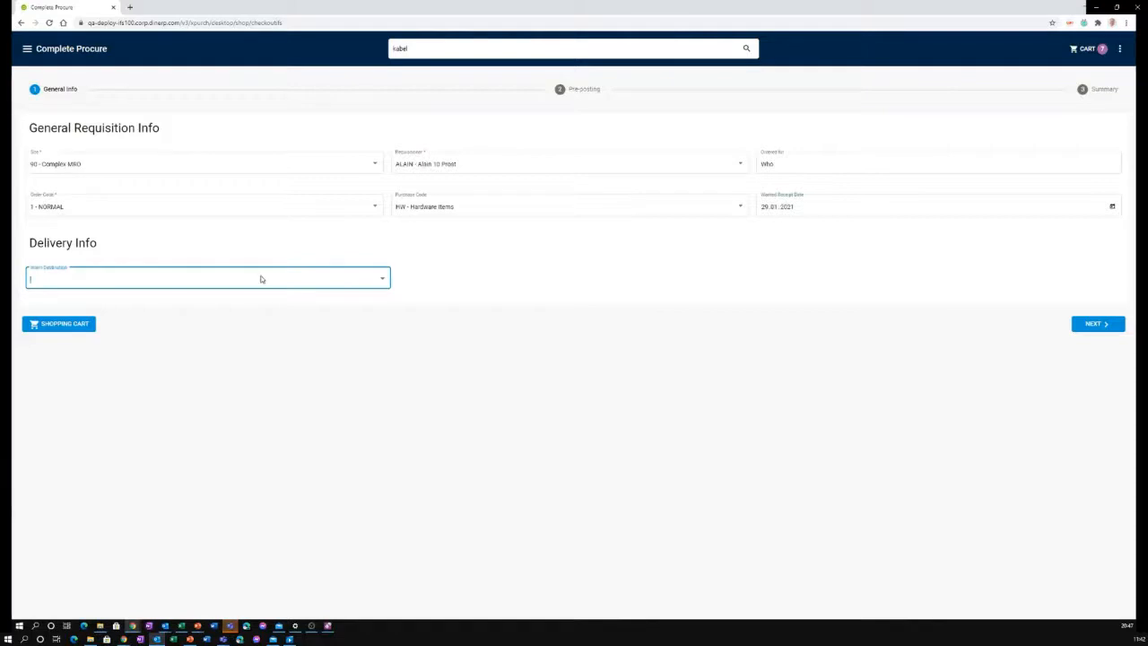
{"action": "type", "text": "By the front door"}
Review the shopping cart's contents and return to the checkout's general requisition information.
{"action": "left_click", "coordinate": [58, 324]}
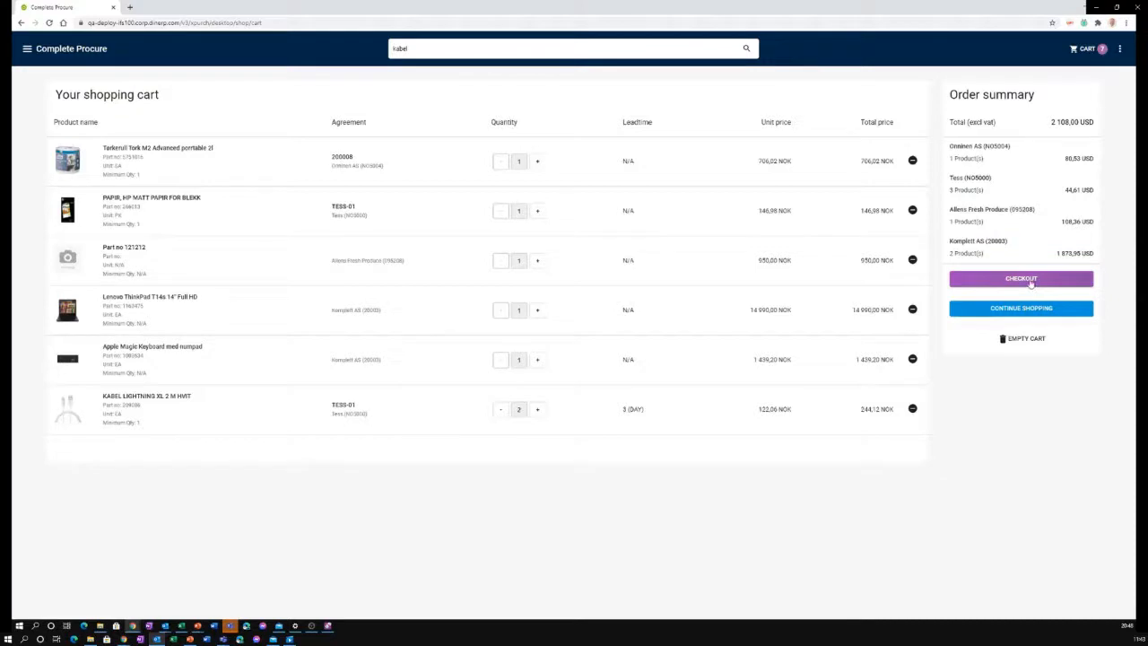
{"action": "left_click", "coordinate": [1031, 281]}
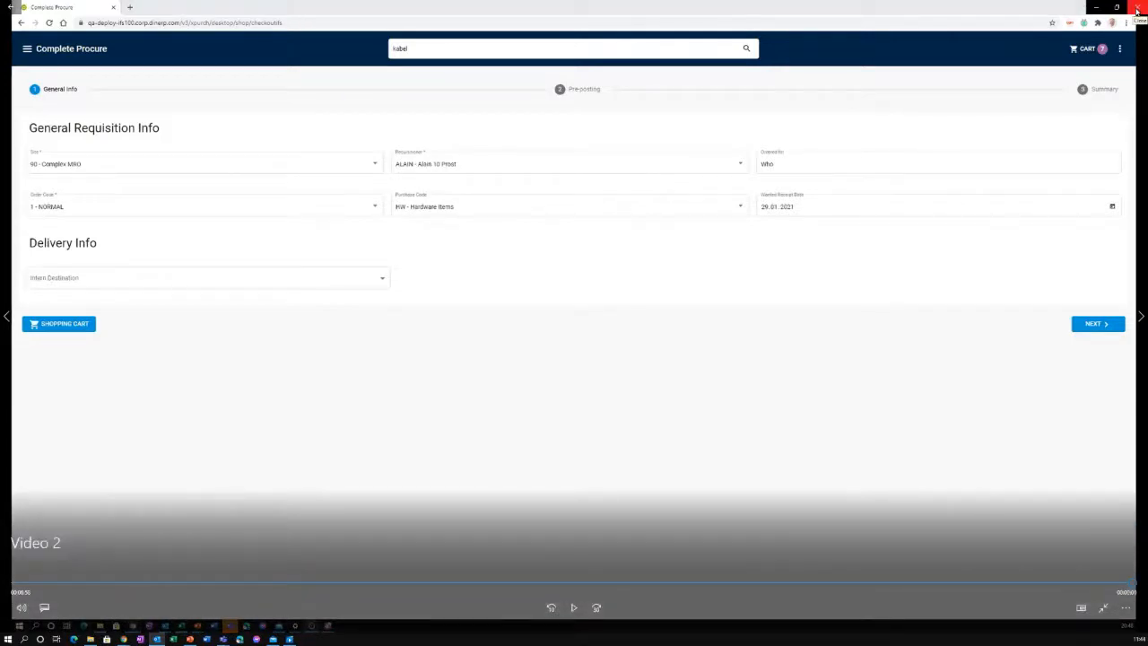
Close the video player and stop presenting the screen.
{"action": "left_click", "coordinate": [1137, 11]}
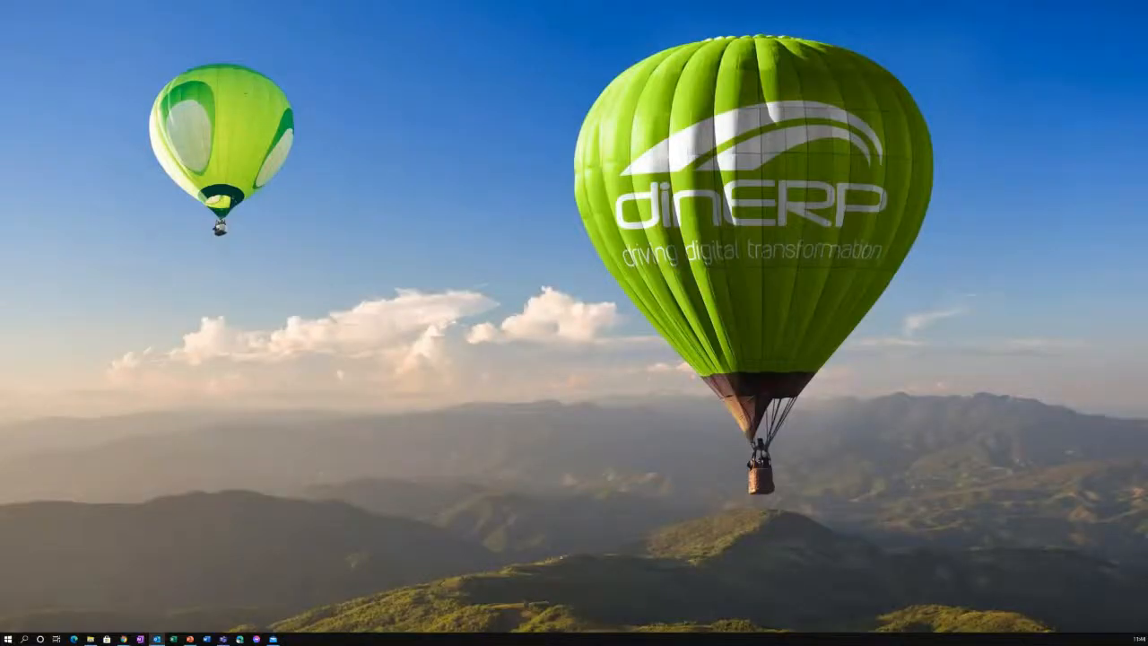
{"action": "mouse_move", "coordinate": [685, 14]}
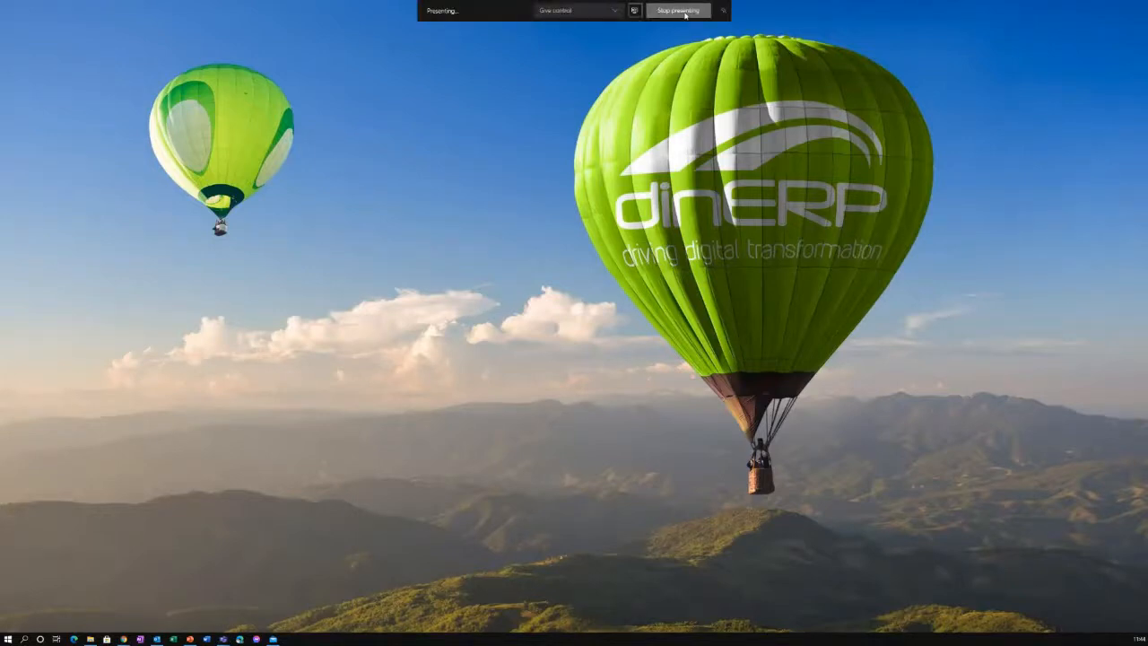
{"action": "left_click", "coordinate": [686, 15]}
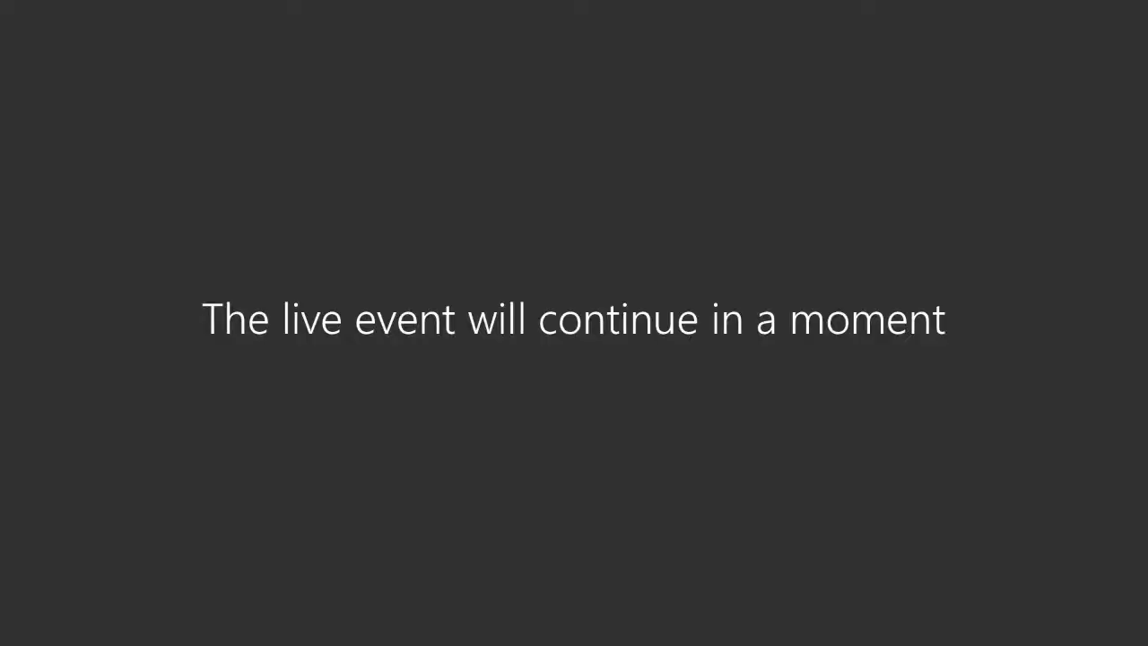
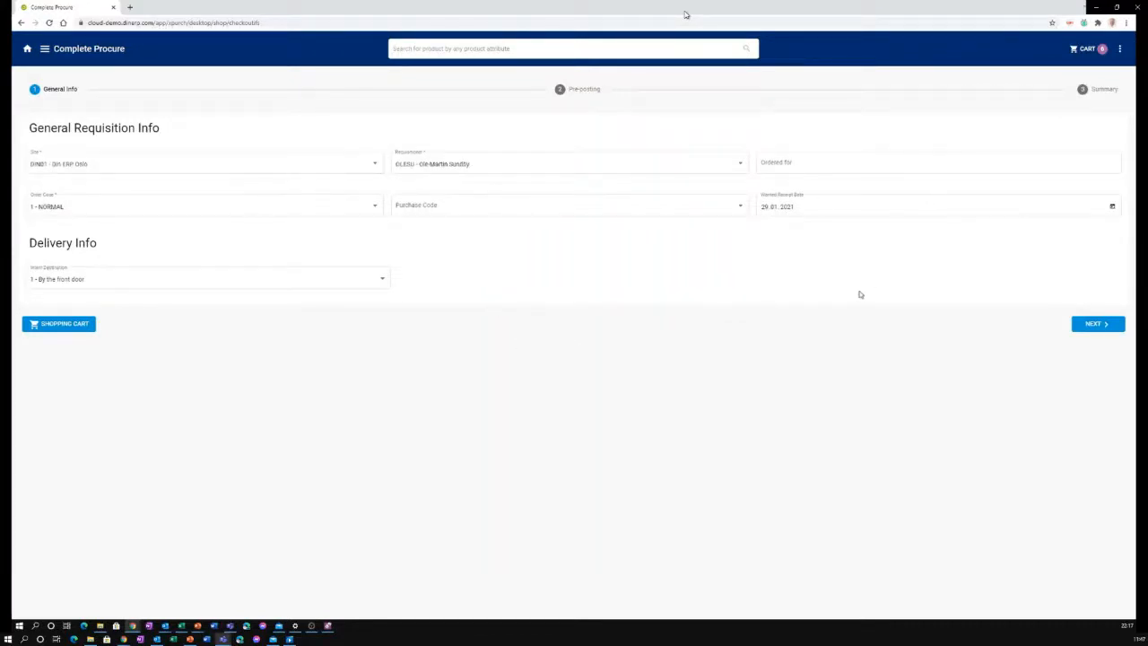
View the sites available for the requisition without changing the selected Din ERP Oslo site.
{"action": "left_click", "coordinate": [376, 164]}
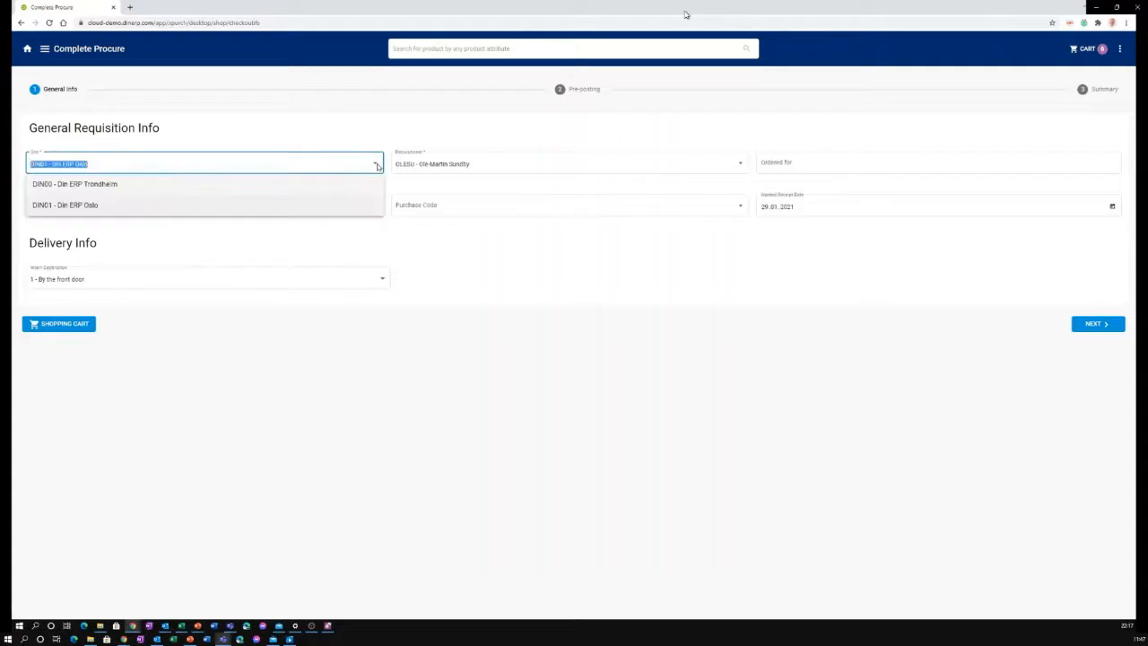
{"action": "left_click", "coordinate": [474, 252]}
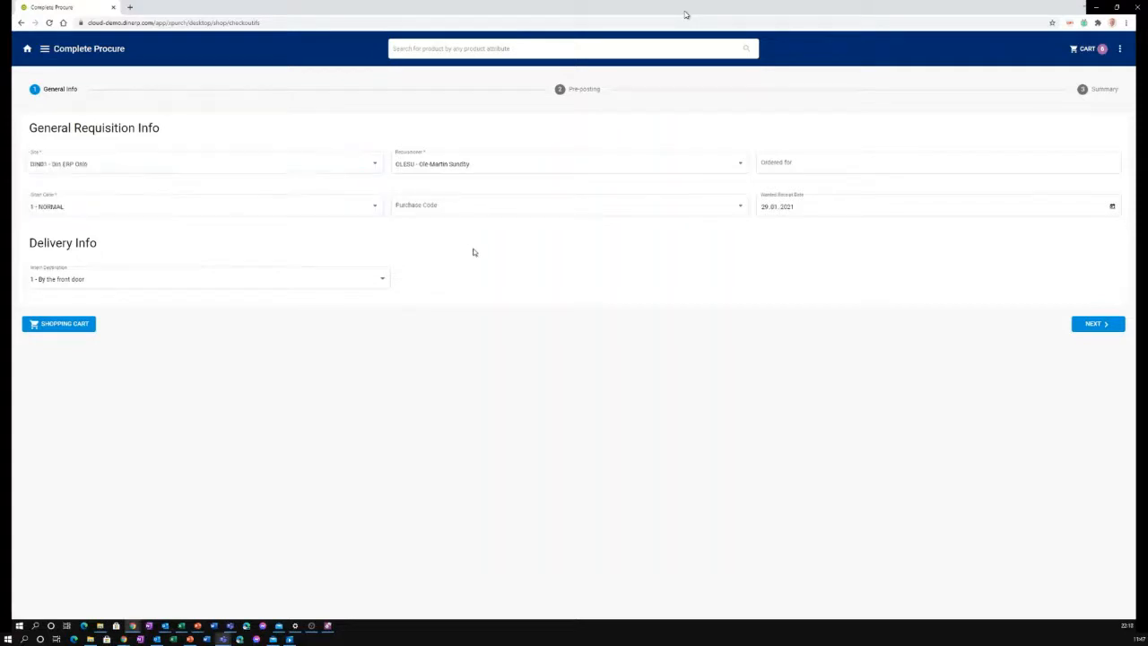
{"action": "left_click", "coordinate": [377, 165]}
{"action": "left_click", "coordinate": [488, 244]}
Set the requisition's purchase code to HW - Hardware Items and proceed to pre-posting.
{"action": "left_click", "coordinate": [742, 208]}
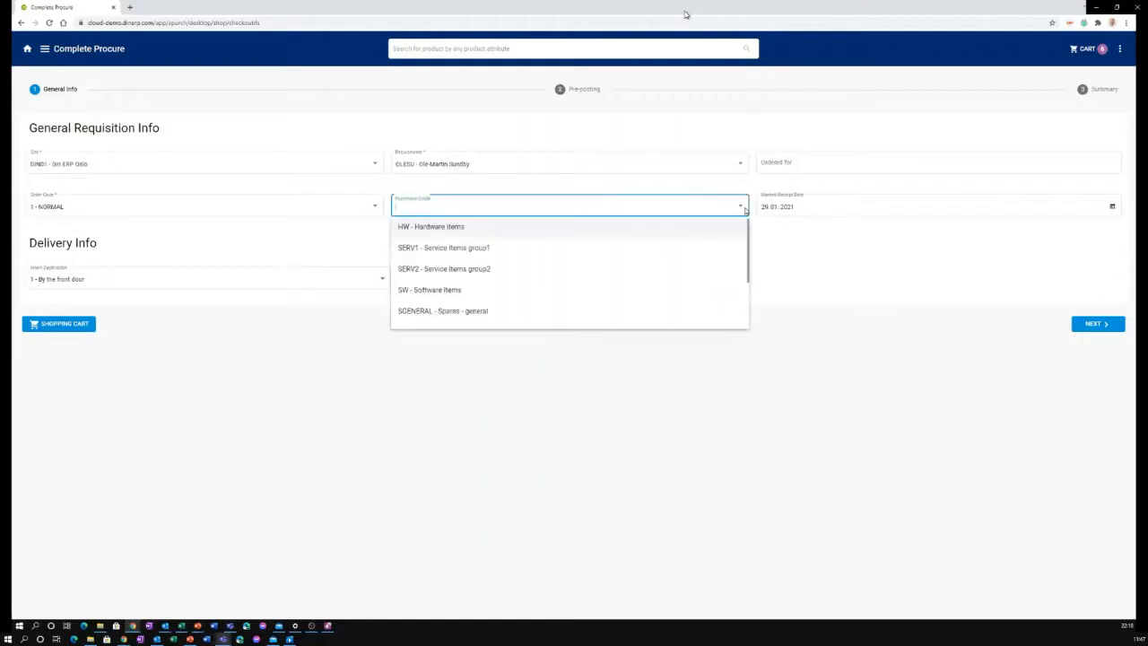
{"action": "left_click", "coordinate": [481, 228]}
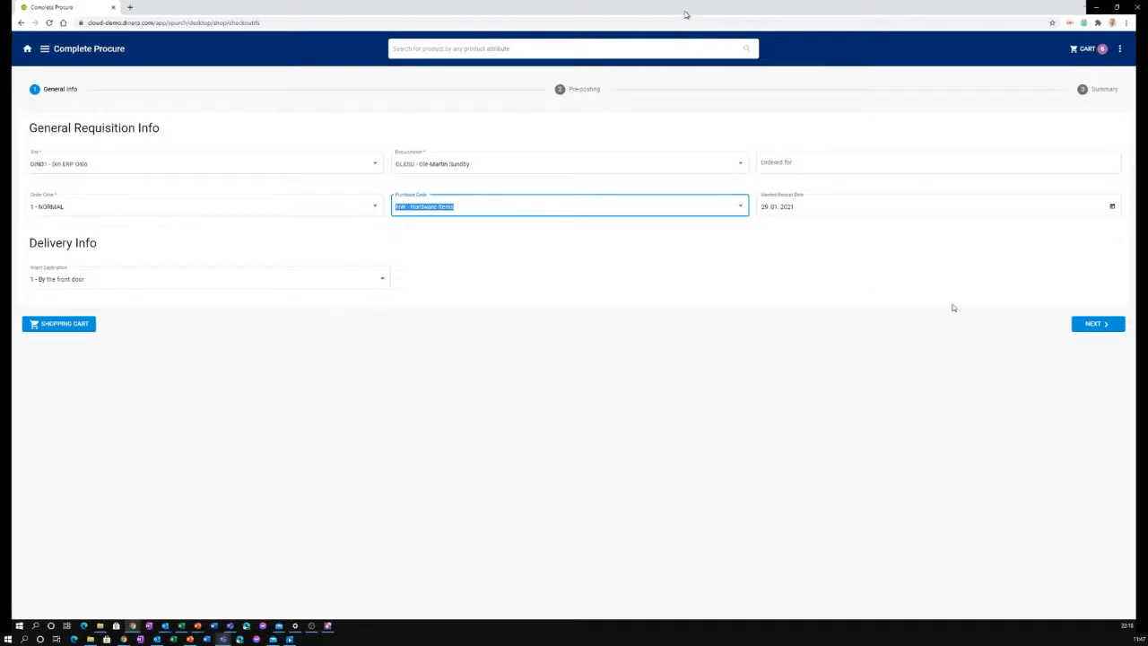
{"action": "left_click", "coordinate": [1093, 324]}
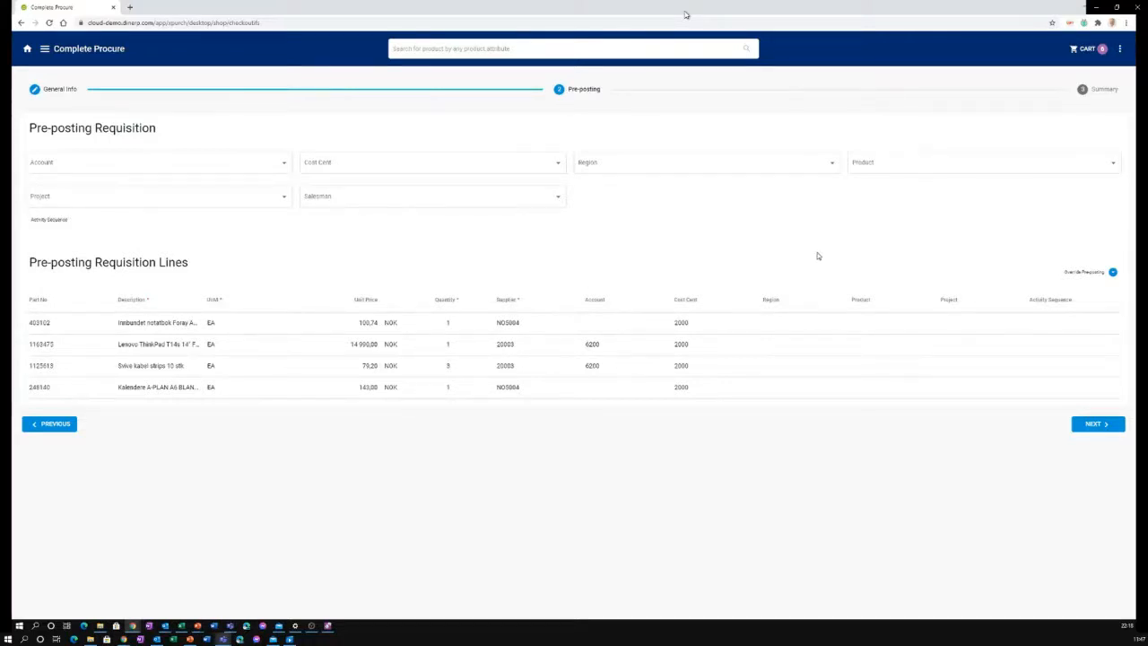
Browse the accounts available for the requisition's pre-posting without selecting one.
{"action": "left_click", "coordinate": [287, 168]}
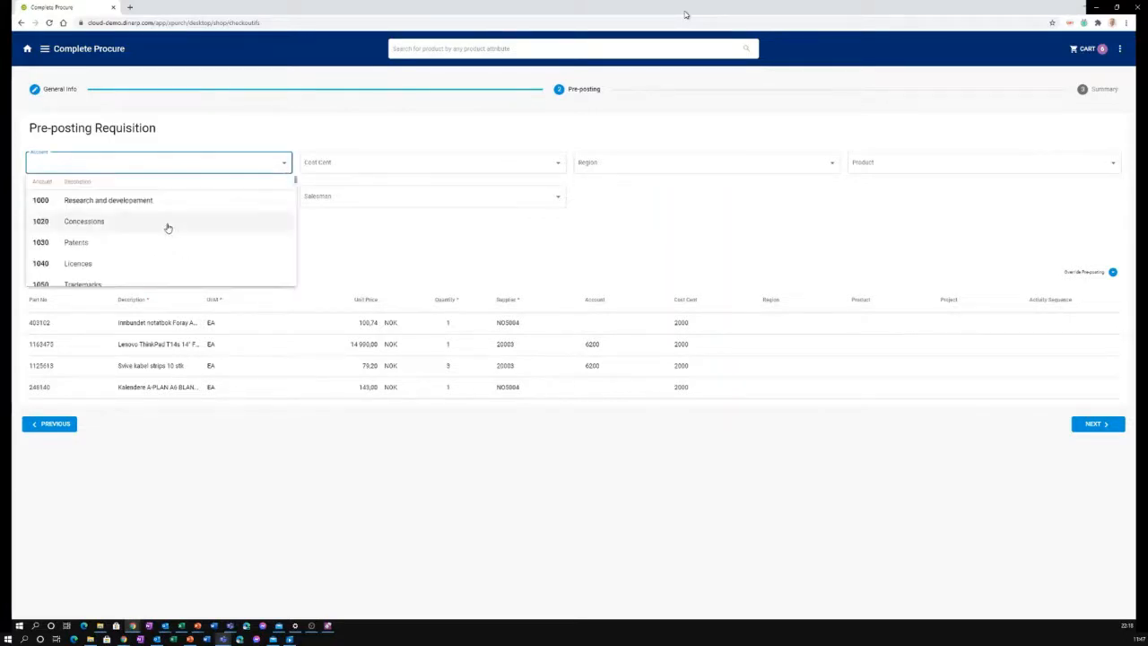
{"action": "scroll", "coordinate": [158, 236], "scroll_direction": "down", "scroll_amount": 5}
{"action": "left_click", "coordinate": [655, 231]}
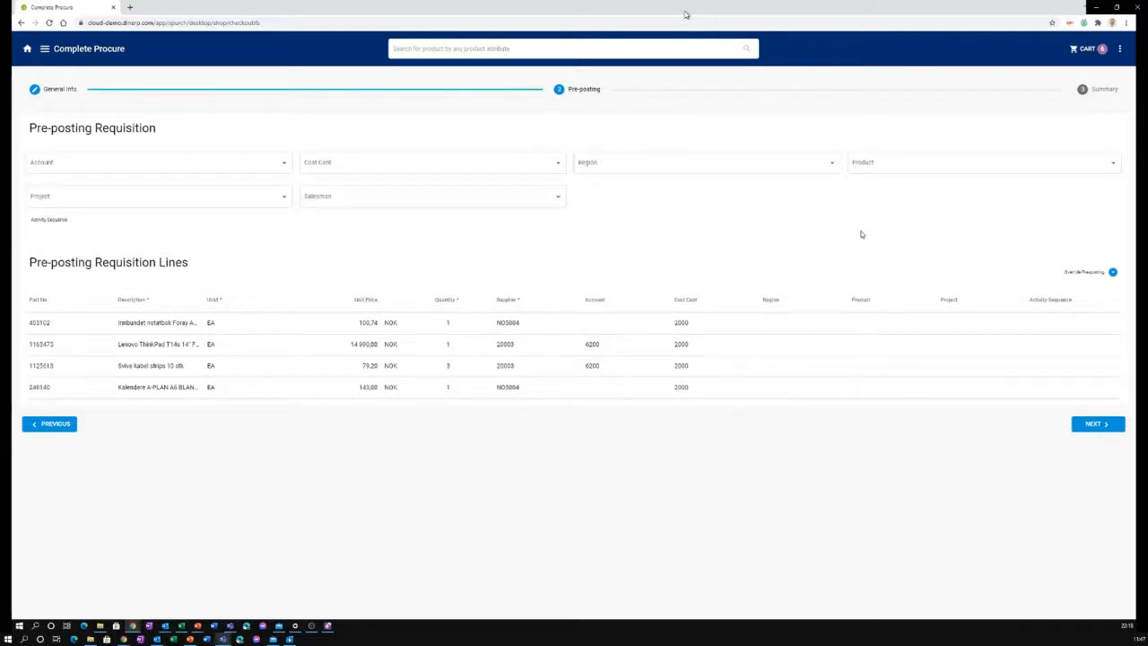
Set the pre-posting region to DEN for the Innbundet notatbok Foray A4 requisition line.
{"action": "left_click", "coordinate": [779, 325]}
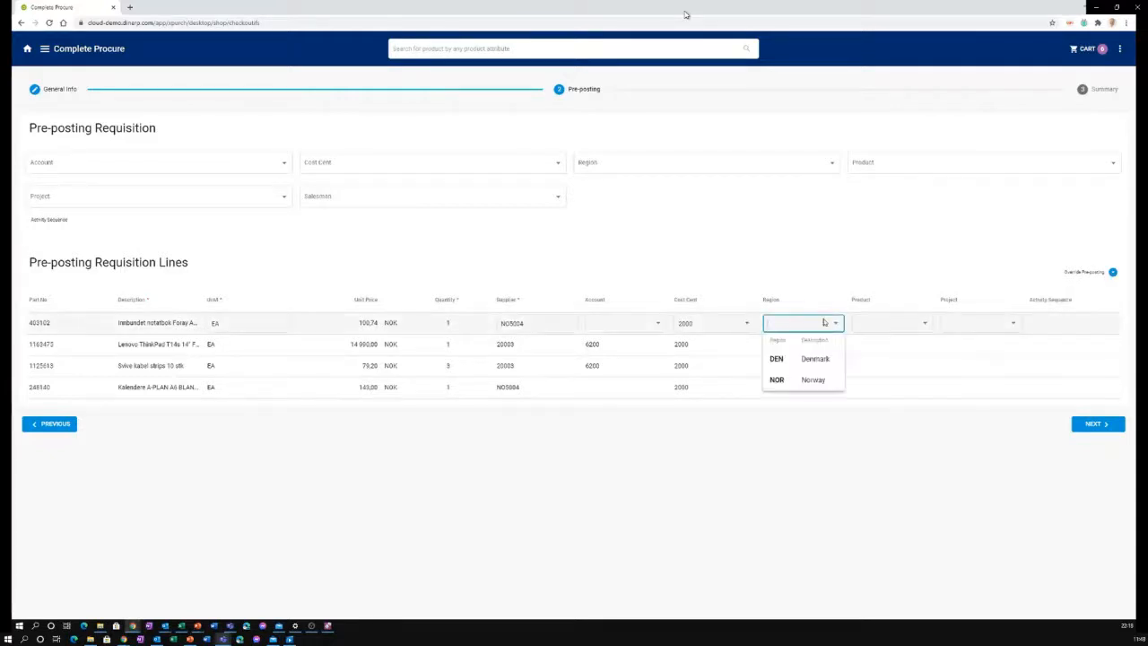
{"action": "left_click", "coordinate": [779, 357]}
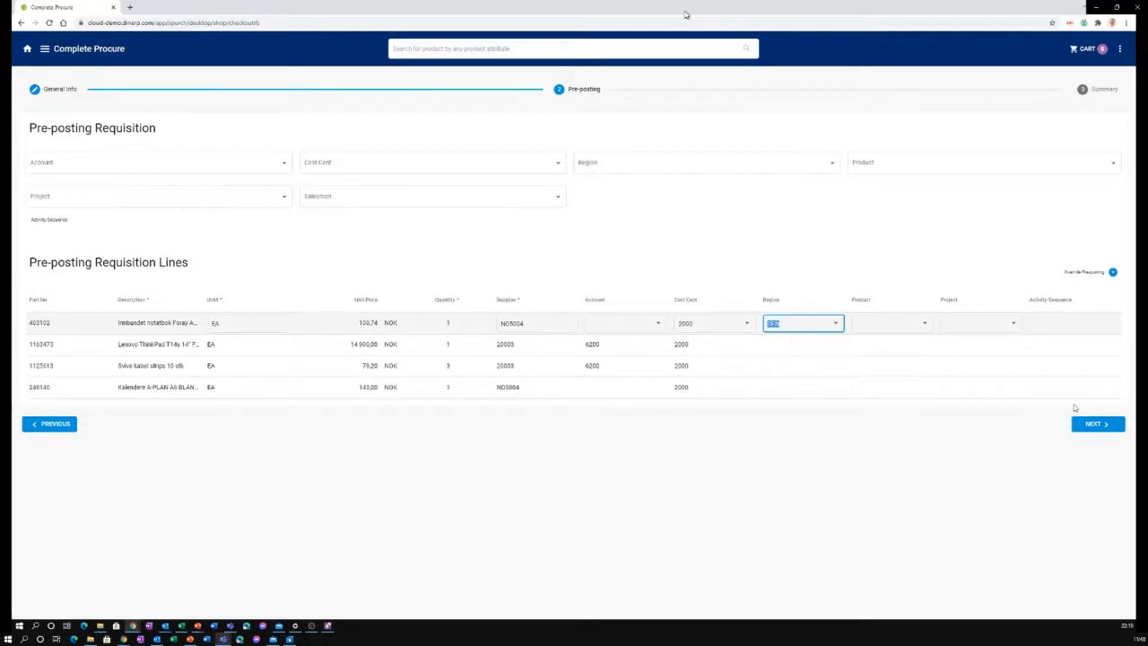
{"action": "left_click", "coordinate": [533, 445]}
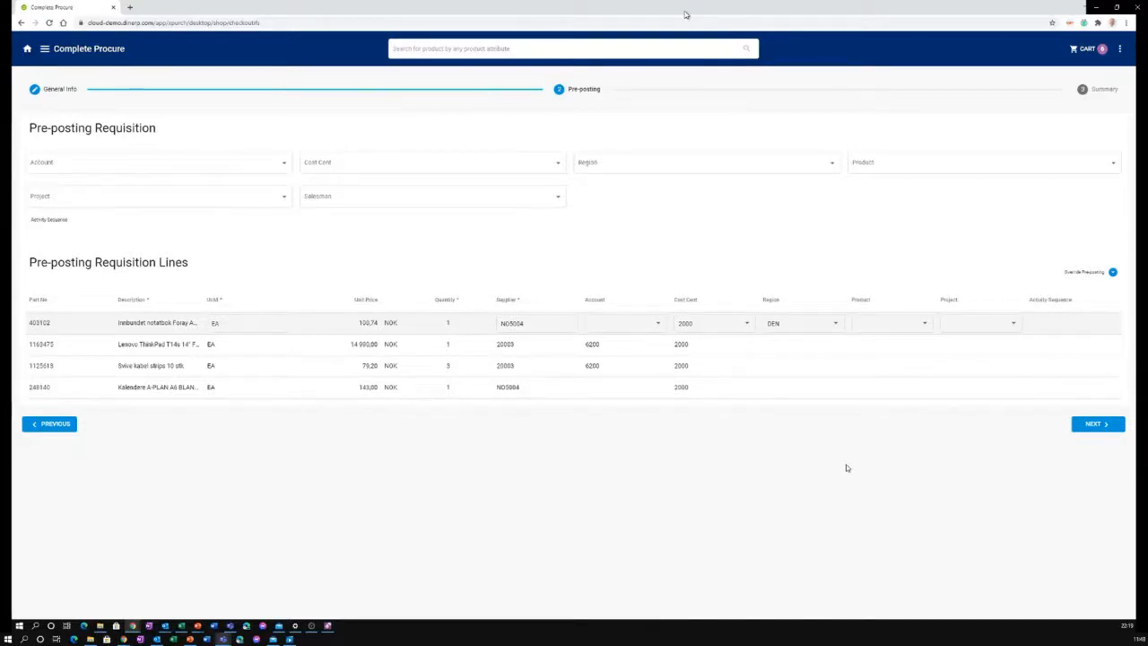
Proceed to the summary, create the purchase requisition and highlight its PR number.
{"action": "left_click", "coordinate": [1094, 425]}
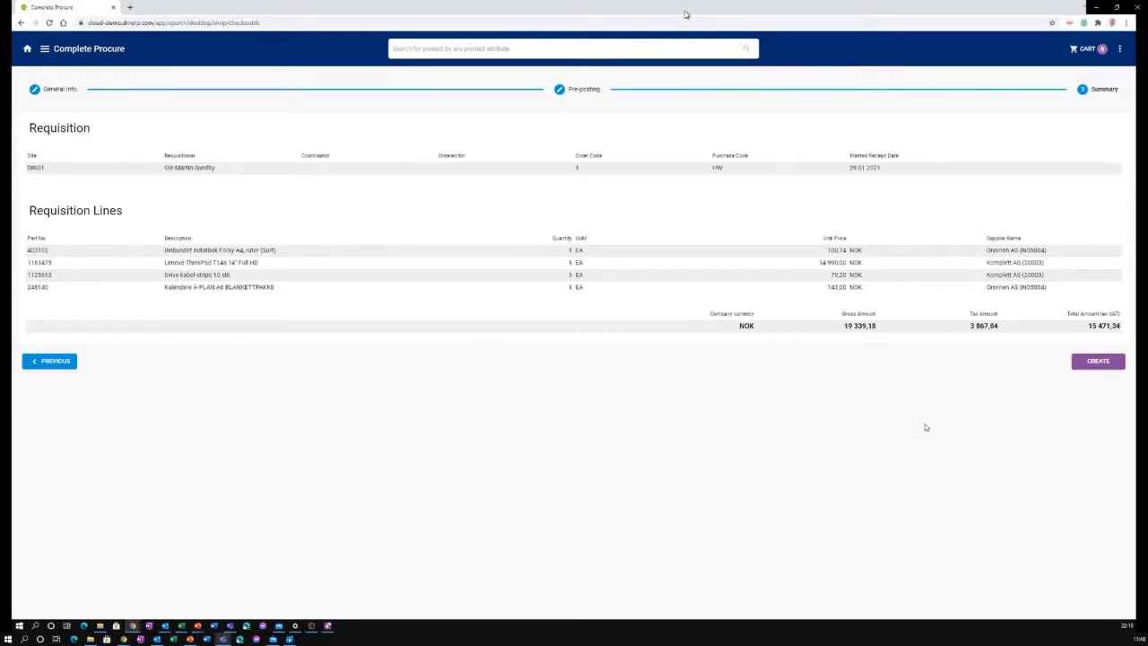
{"action": "left_click", "coordinate": [1102, 363]}
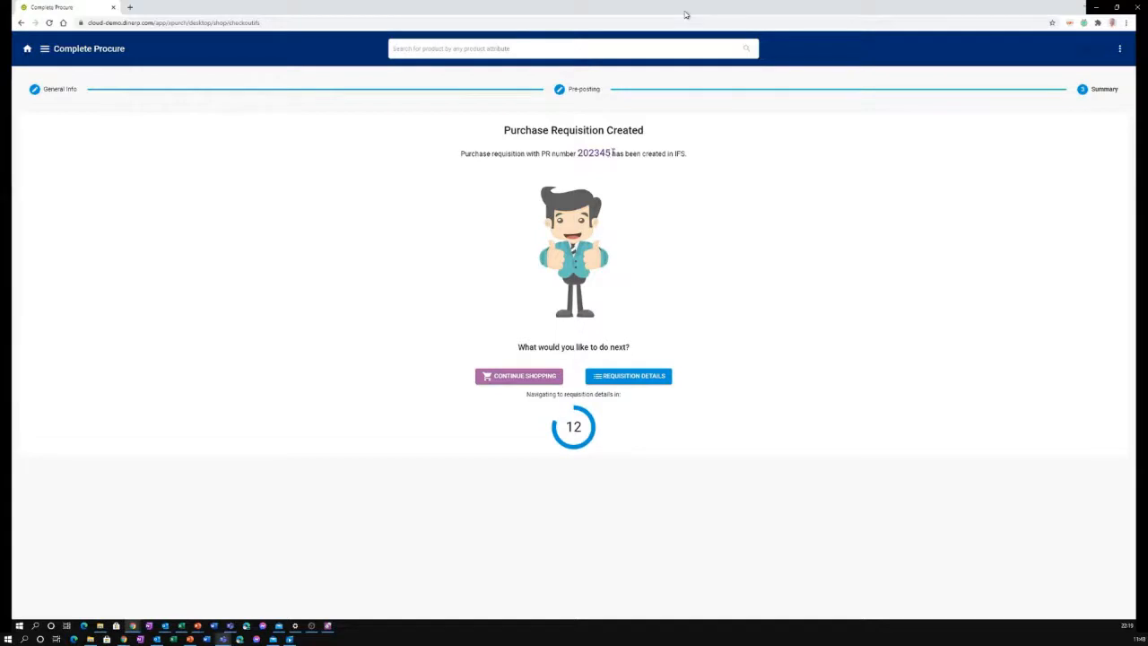
{"action": "left_click_drag", "start_coordinate": [613, 153], "coordinate": [577, 153]}
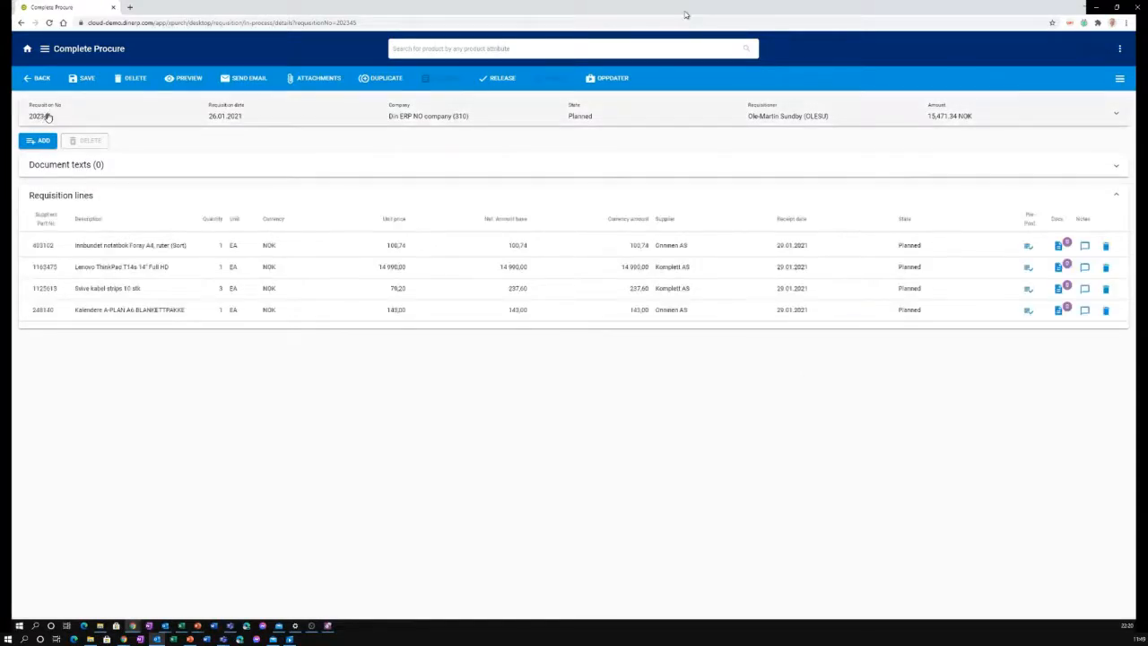
Expand the requisition's header details and check the document texts of the Innbundet notatbok Foray A4 line.
{"action": "left_click", "coordinate": [48, 118]}
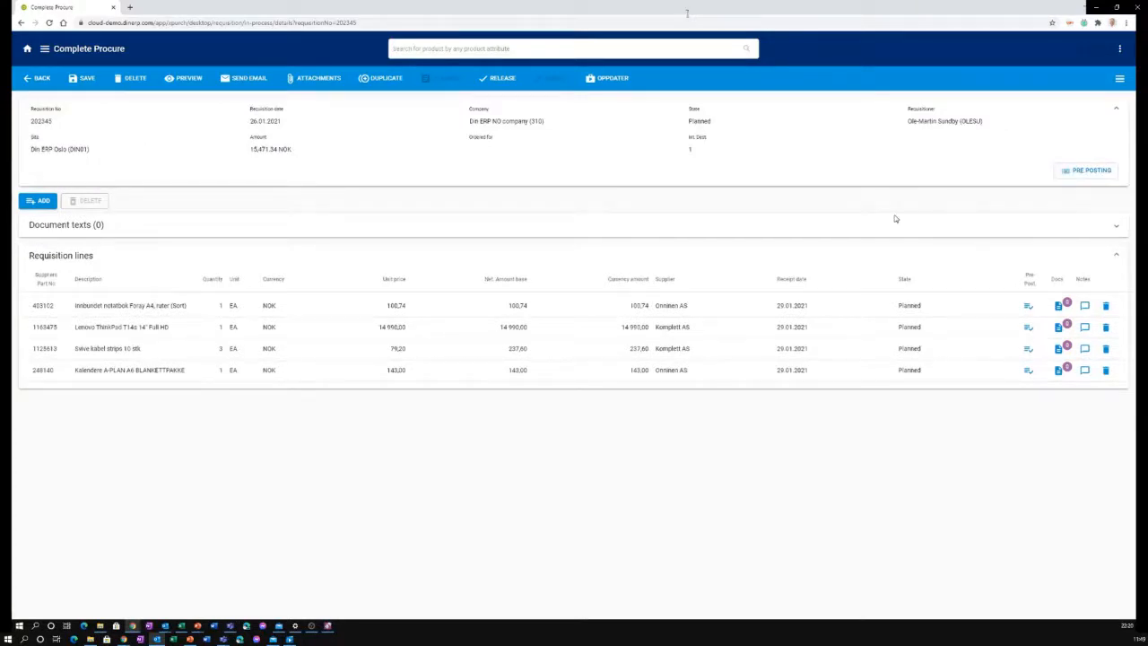
{"action": "left_click", "coordinate": [1059, 307]}
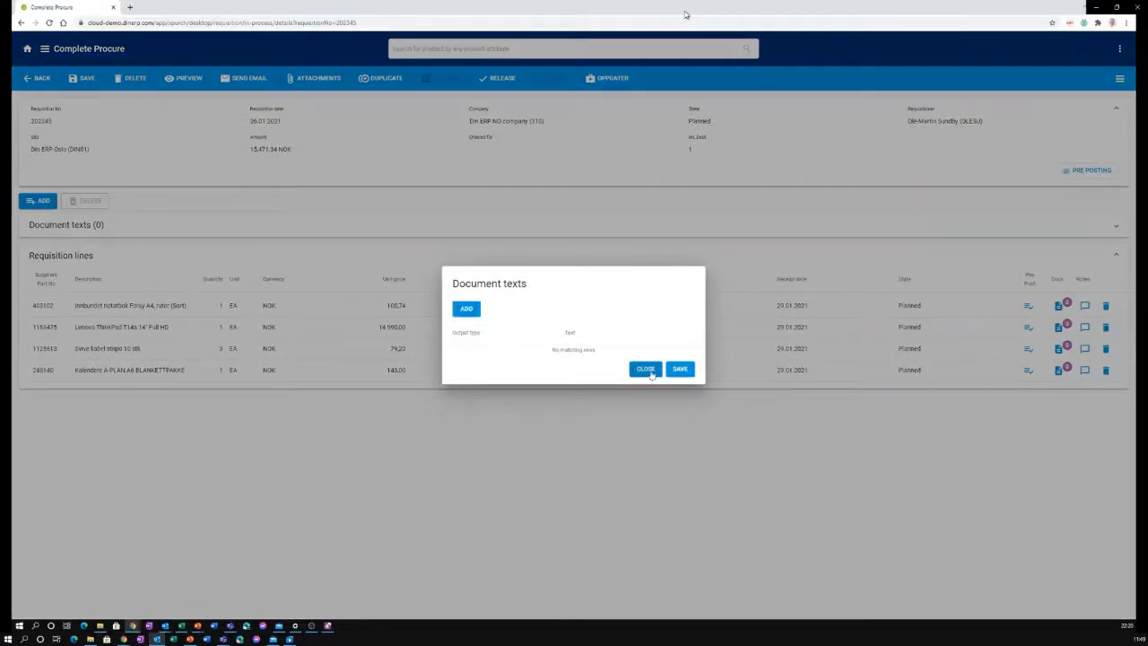
{"action": "left_click", "coordinate": [649, 371]}
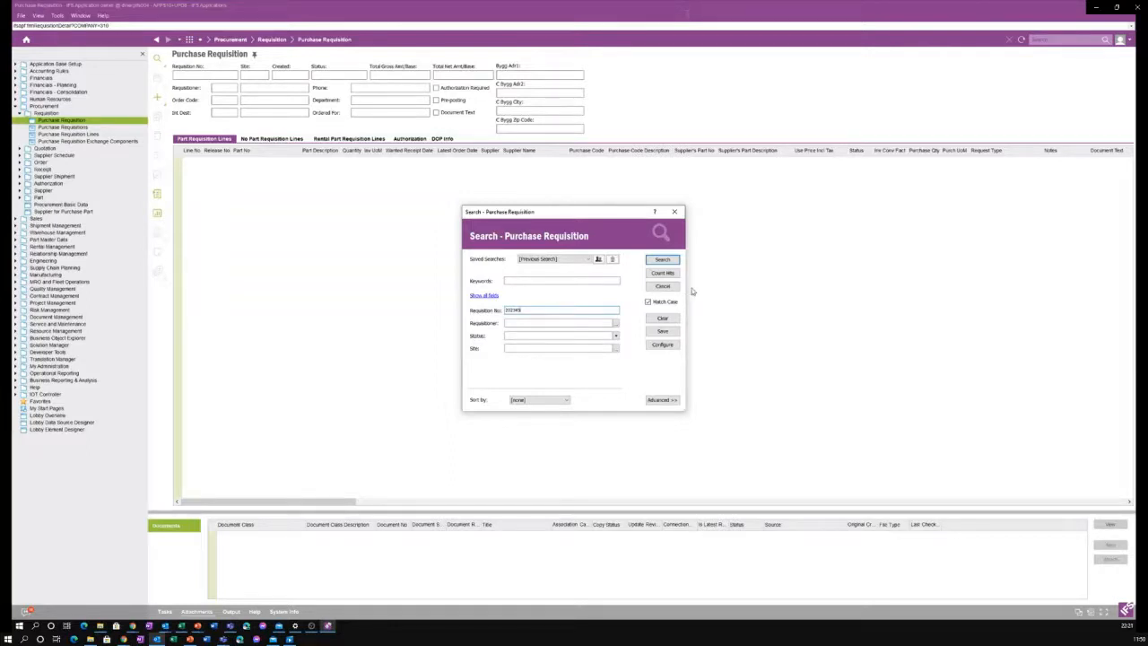
Search IFS Applications for the created purchase requisition by its number and view its No Part Requisition Lines.
{"action": "left_click", "coordinate": [665, 260]}
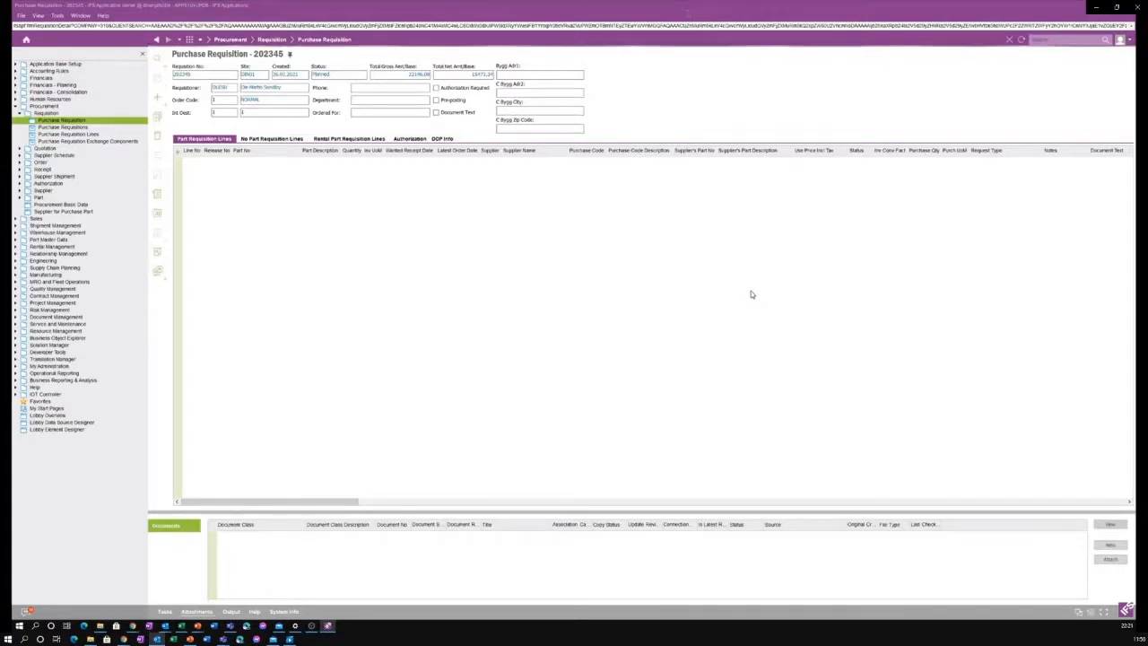
{"action": "left_click", "coordinate": [286, 141]}
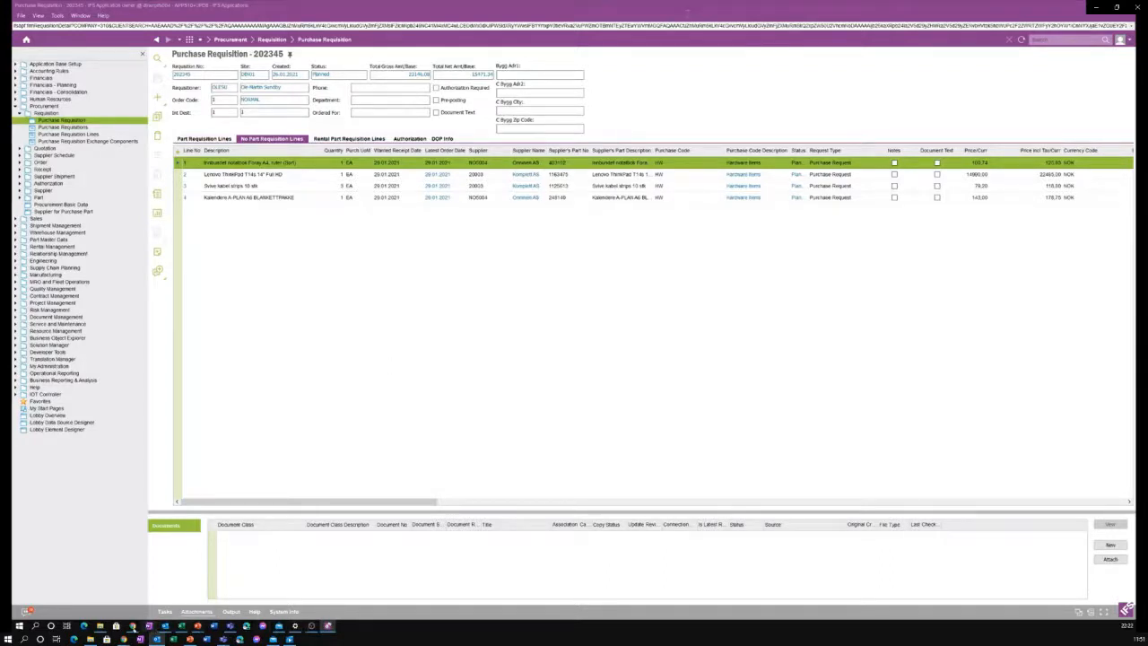
Switch back to the requisition in Complete Procure and minimise the Teams meeting window covering it.
{"action": "mouse_move", "coordinate": [132, 625]}
{"action": "left_click", "coordinate": [169, 601]}
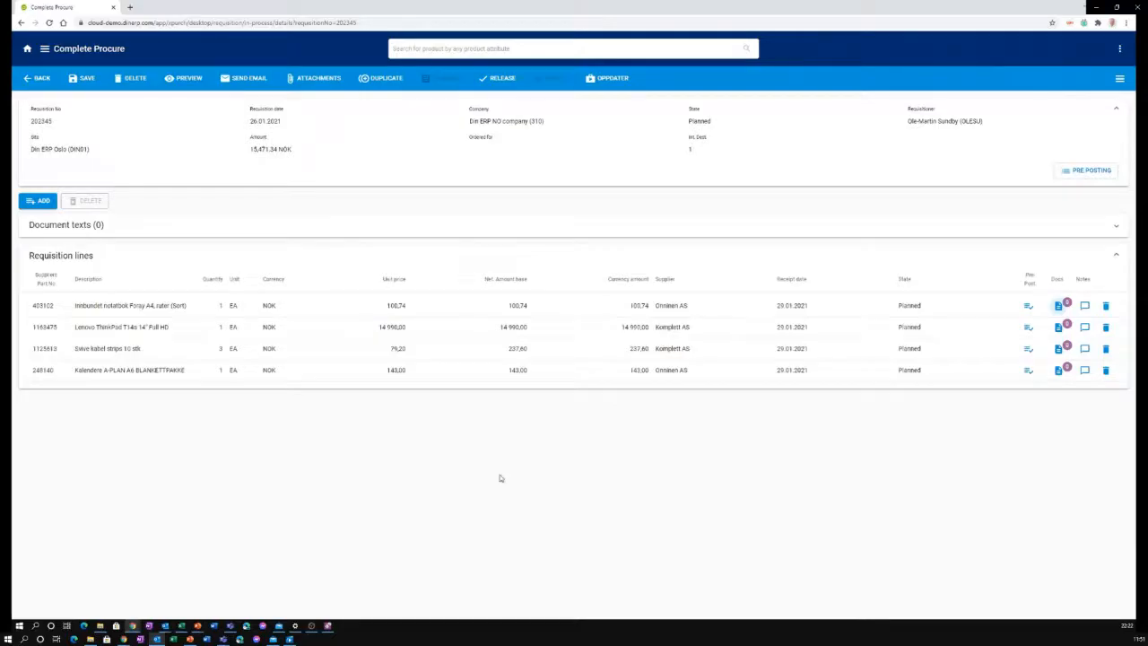
{"action": "key", "text": "super+shift+Left"}
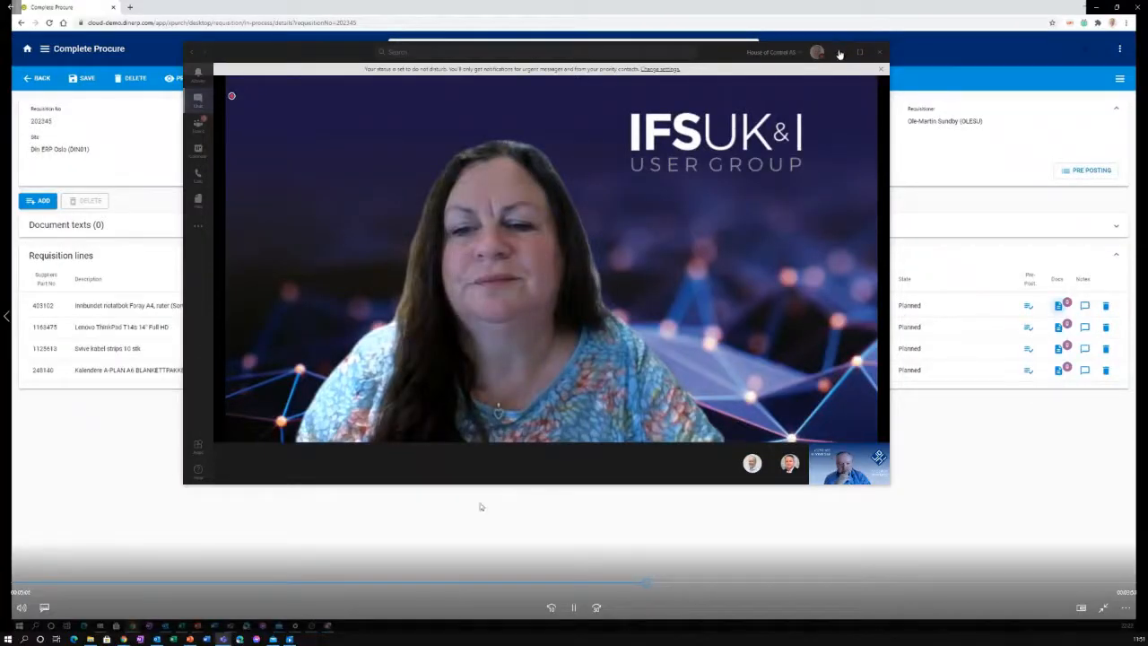
{"action": "left_click", "coordinate": [840, 54]}
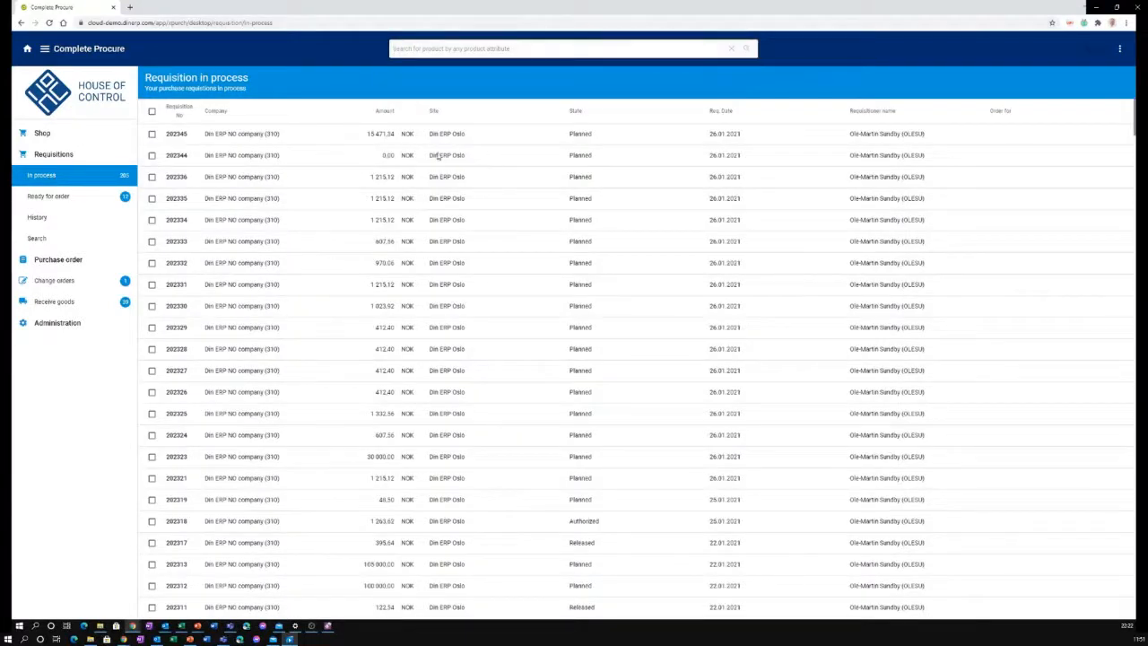
Open the newly created requisition from the in-process list and show the available purchase order views.
{"action": "left_click", "coordinate": [176, 134]}
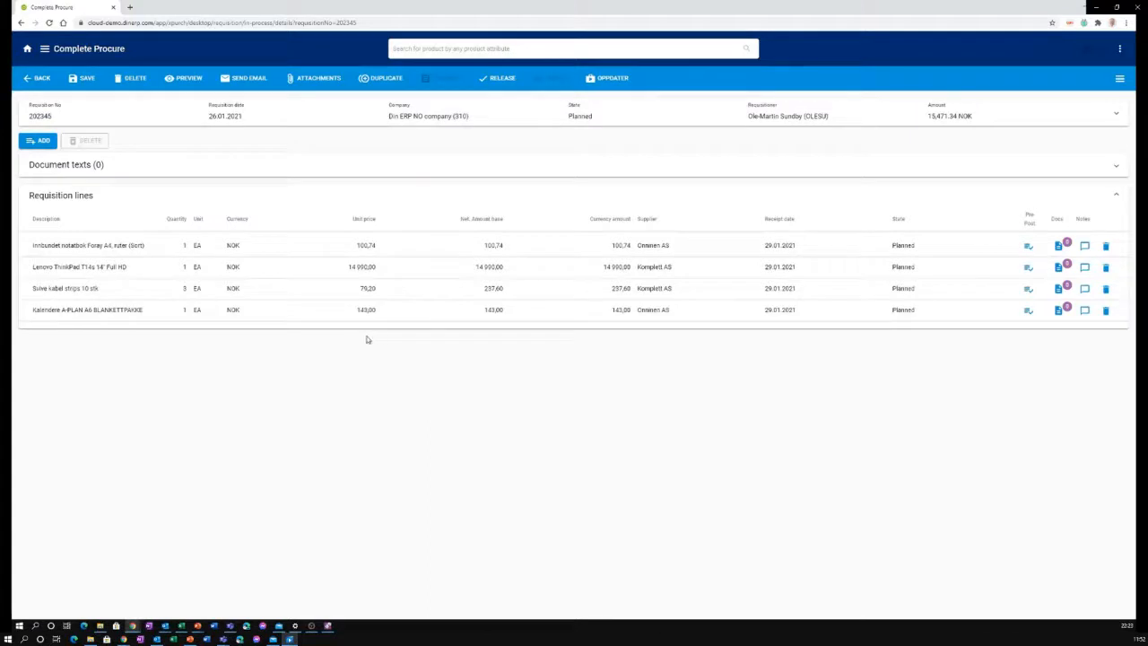
{"action": "left_click", "coordinate": [44, 49]}
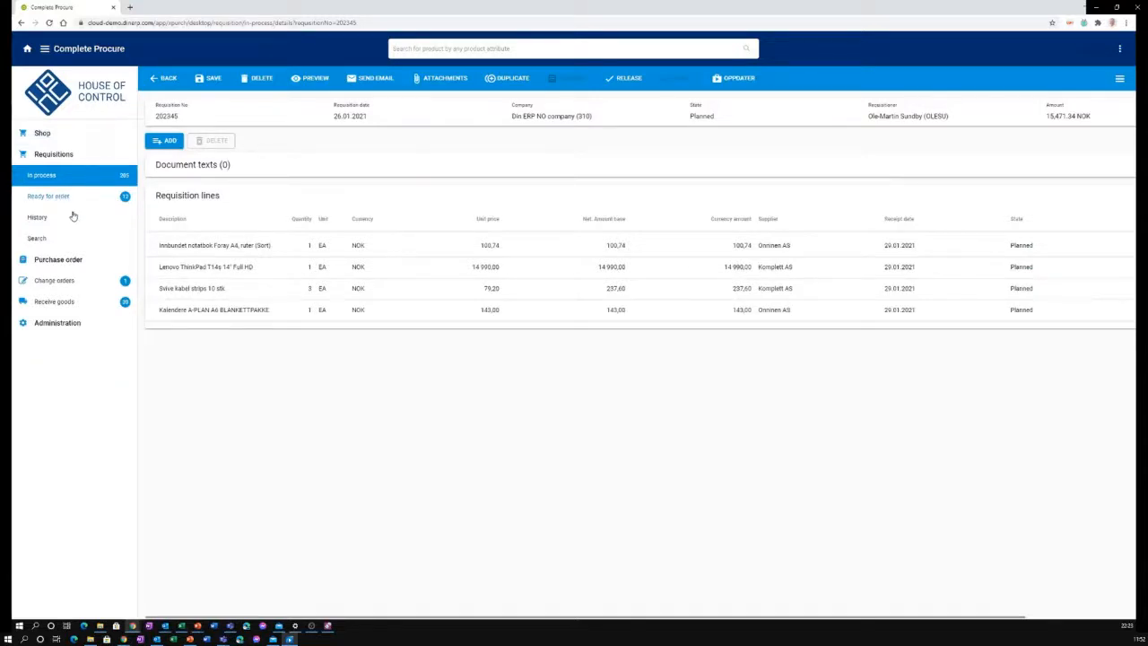
{"action": "left_click", "coordinate": [68, 261]}
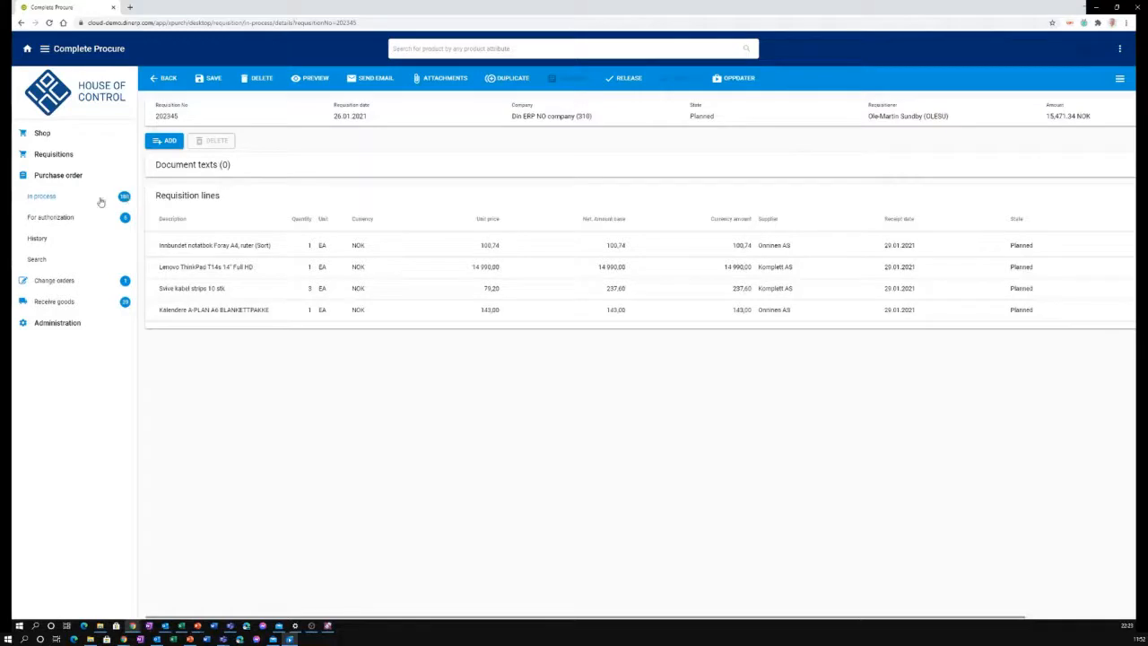
Review the purchase orders in process and for authorization, the change orders awaiting authorization, and the orders ready for goods receipt.
{"action": "left_click", "coordinate": [46, 199]}
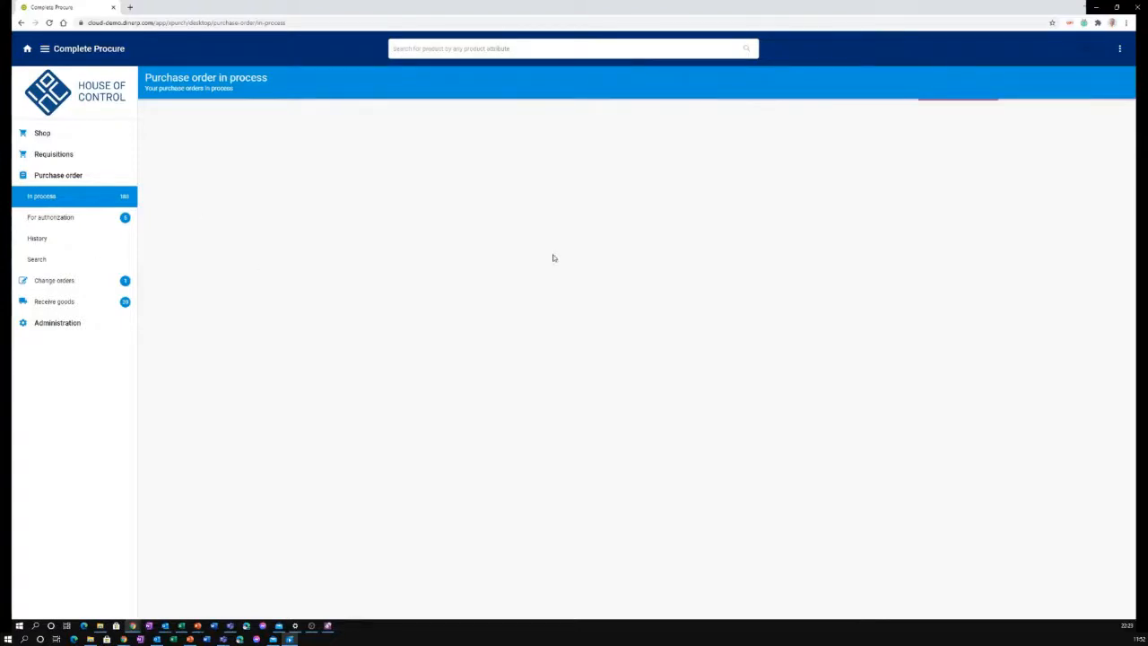
{"action": "left_click", "coordinate": [63, 220]}
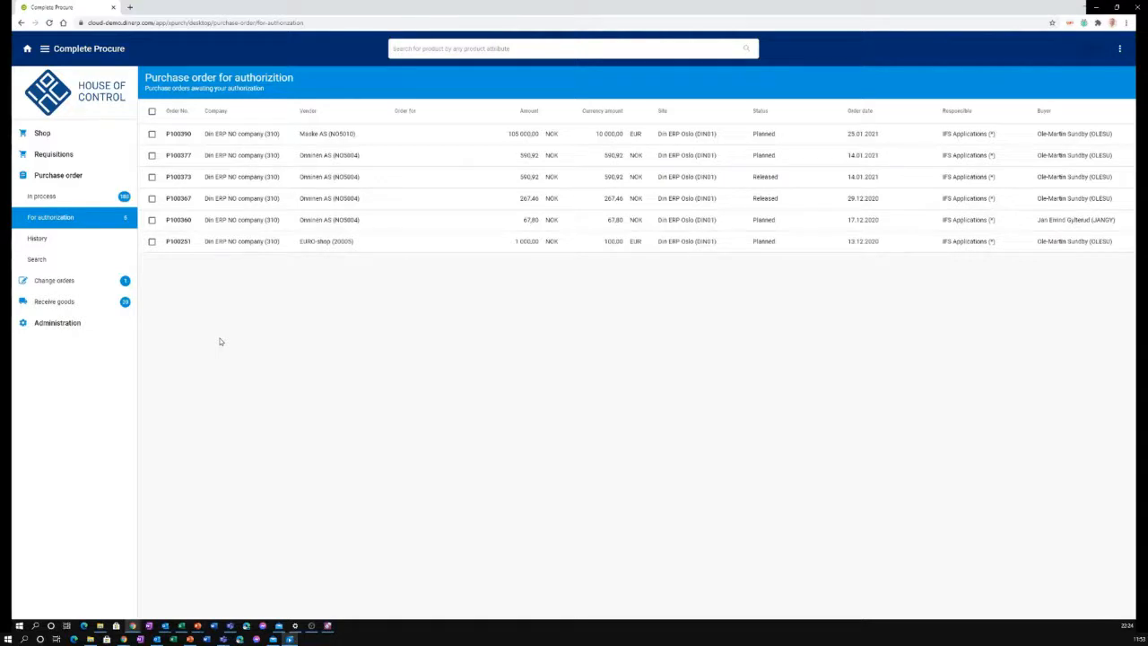
{"action": "left_click", "coordinate": [56, 280]}
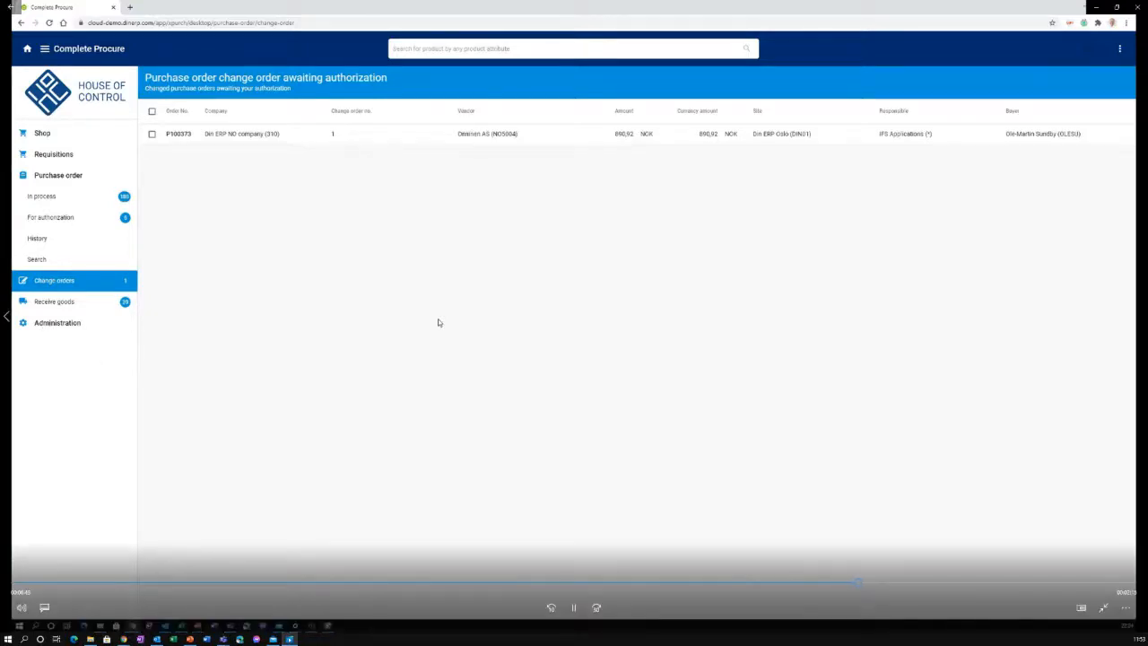
{"action": "left_click", "coordinate": [51, 301]}
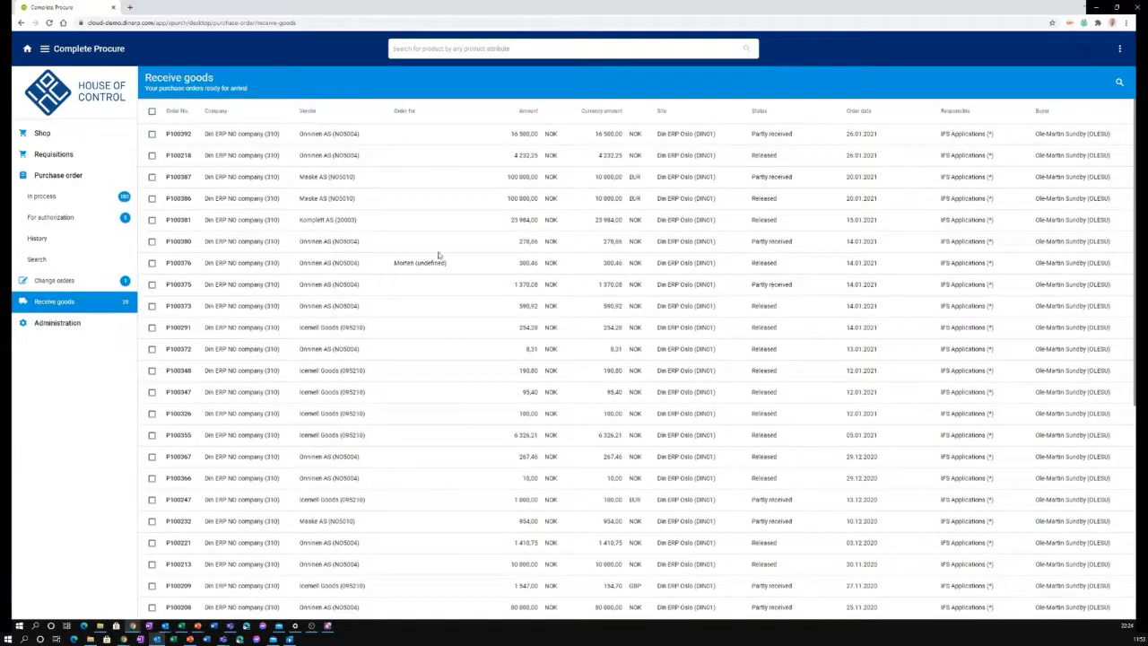
Return to the shop's new purchase page and show the available administration options.
{"action": "left_click", "coordinate": [45, 133]}
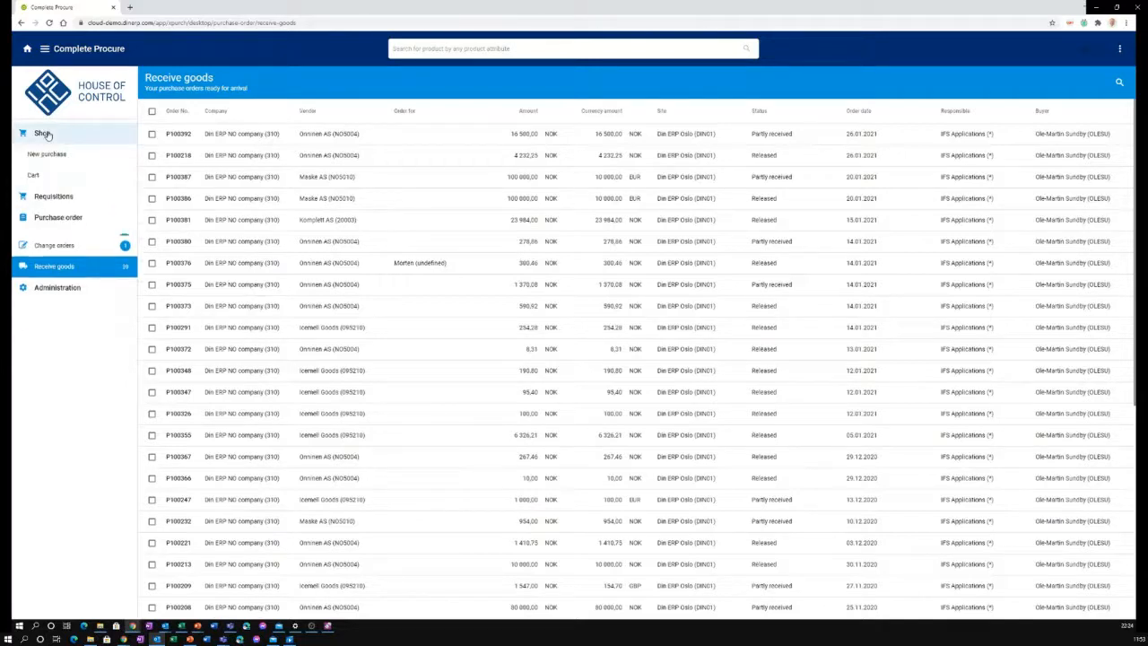
{"action": "left_click", "coordinate": [49, 155]}
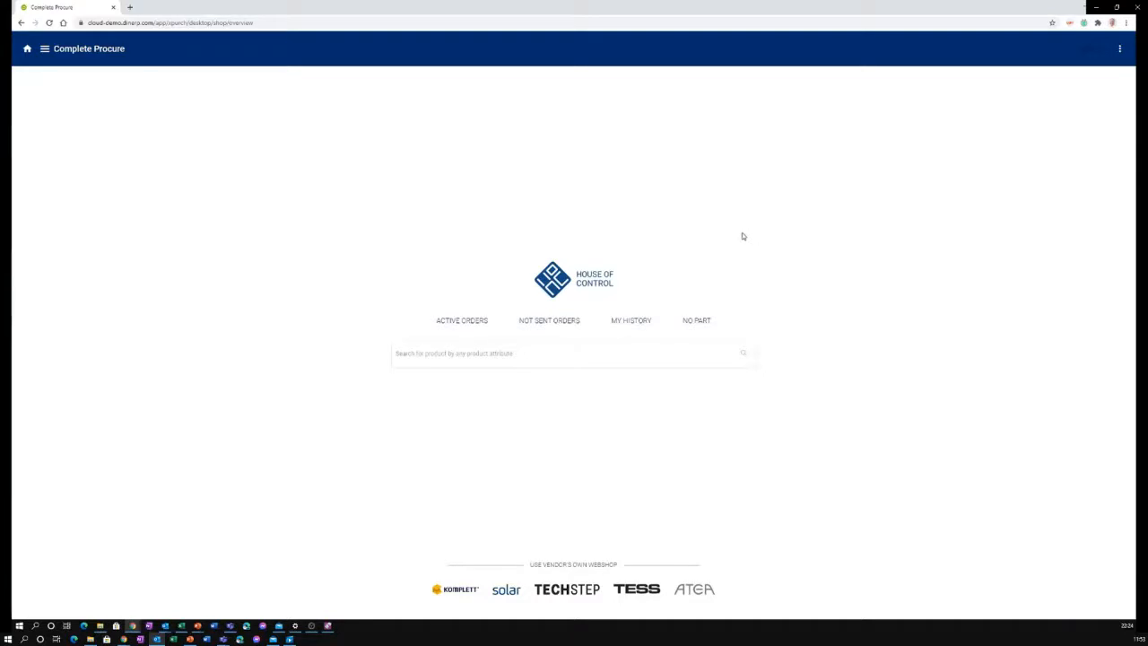
{"action": "left_click", "coordinate": [44, 48]}
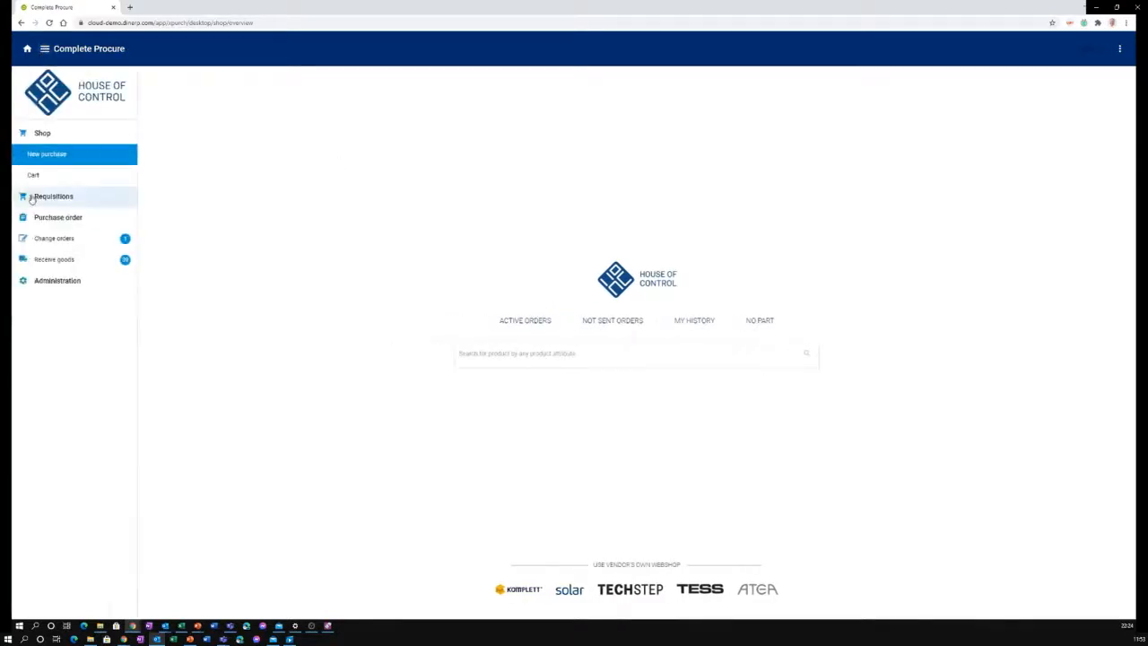
{"action": "left_click", "coordinate": [48, 281]}
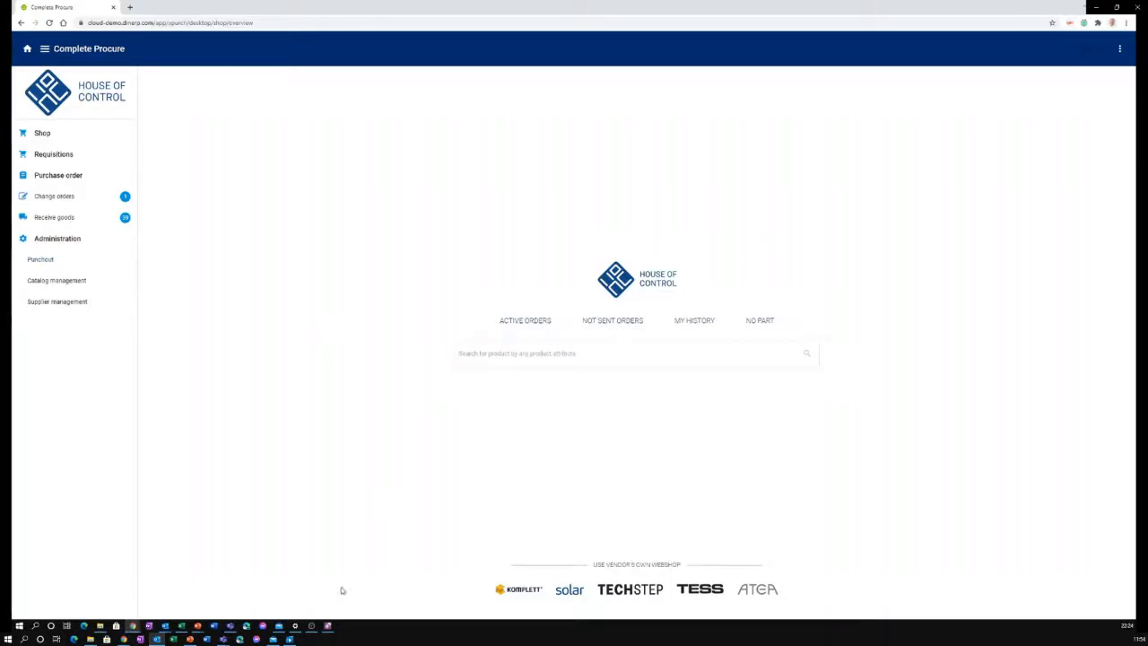
Switch to IFS Applications to view the purchase requisition's no part lines, and return to Complete Procure.
{"action": "left_click", "coordinate": [330, 627]}
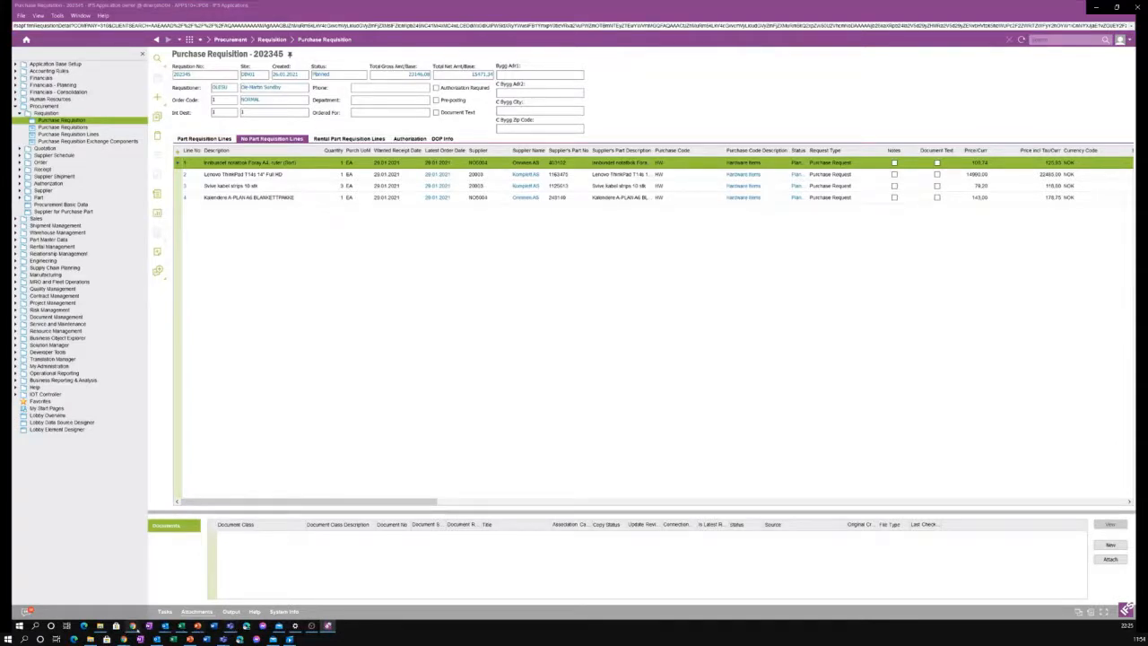
{"action": "mouse_move", "coordinate": [132, 625]}
{"action": "left_click", "coordinate": [173, 587]}
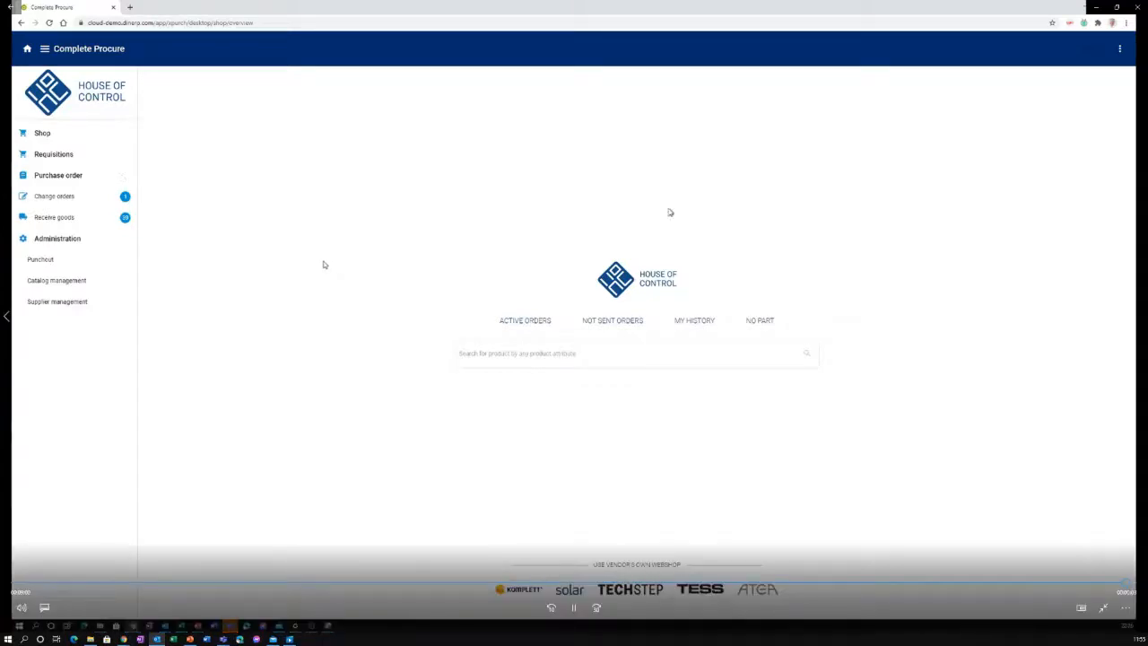
Close the full-screen demo video and stop presenting the screen in the Teams meeting.
{"action": "left_click", "coordinate": [1137, 7]}
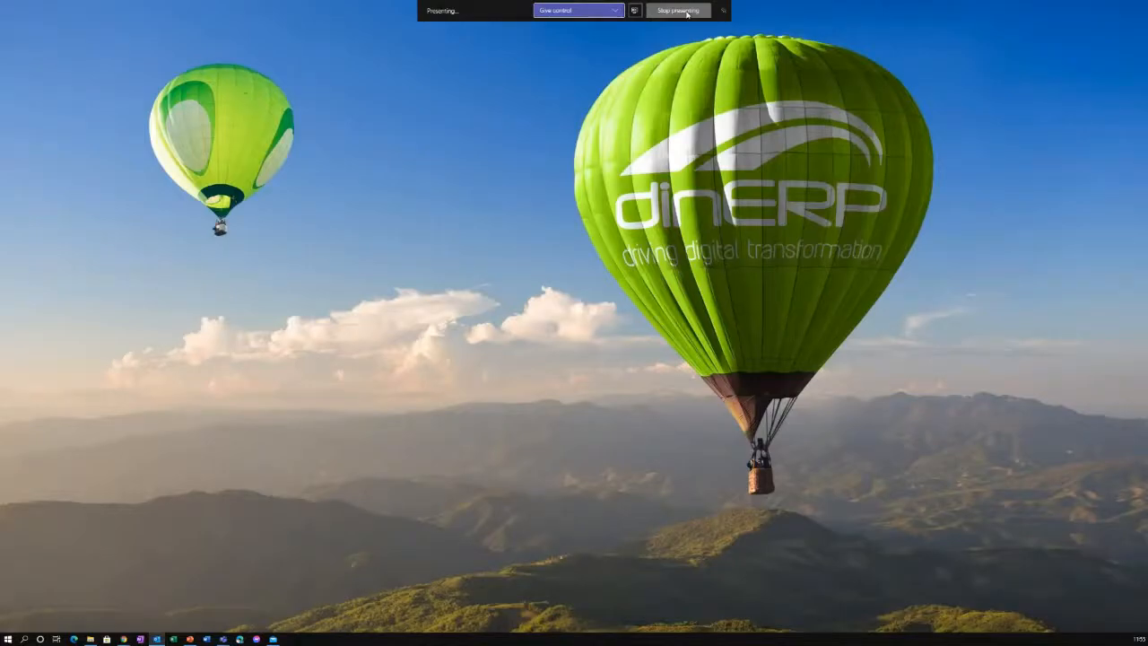
{"action": "left_click", "coordinate": [678, 11]}
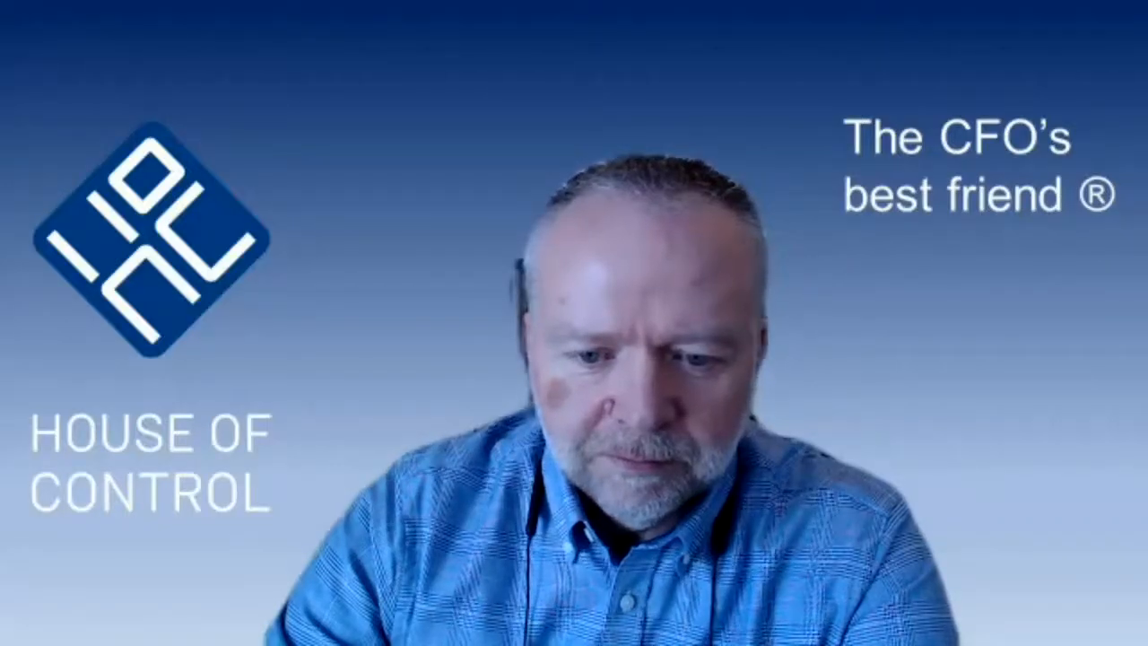